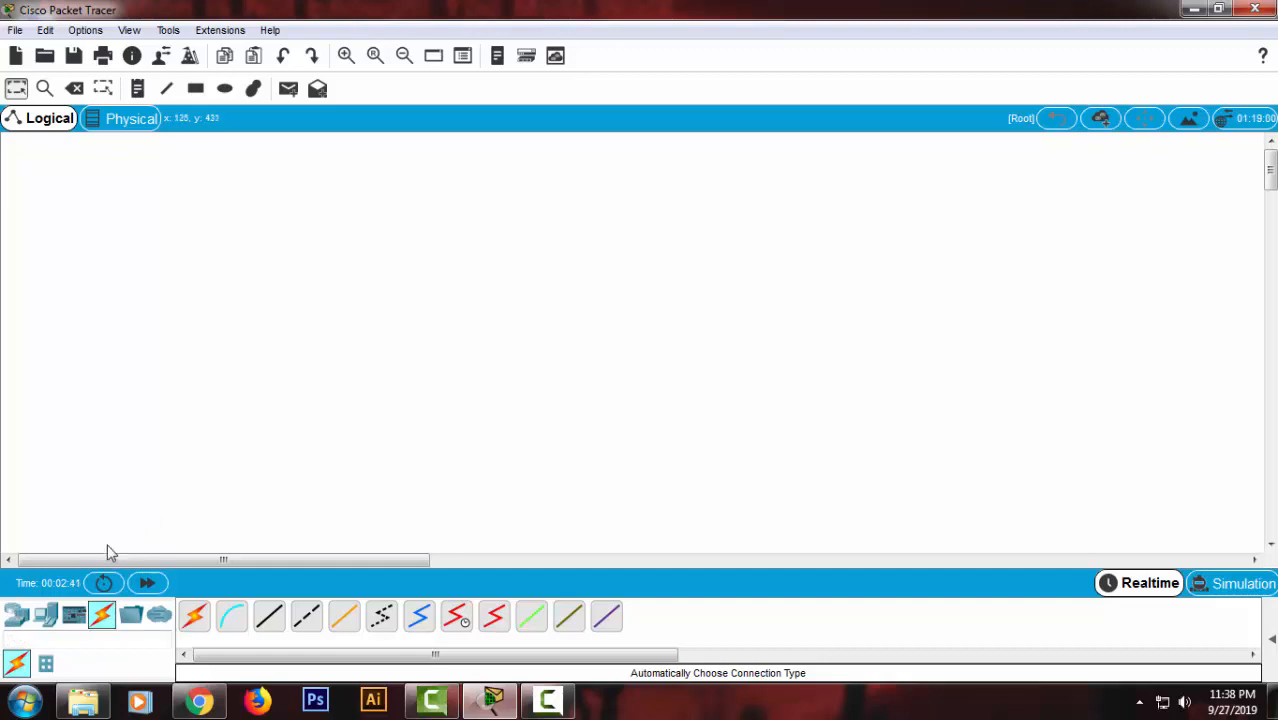
# Place a 2960-24TT switch in the upper middle of the logical workspace
pyautogui.click(18, 617)
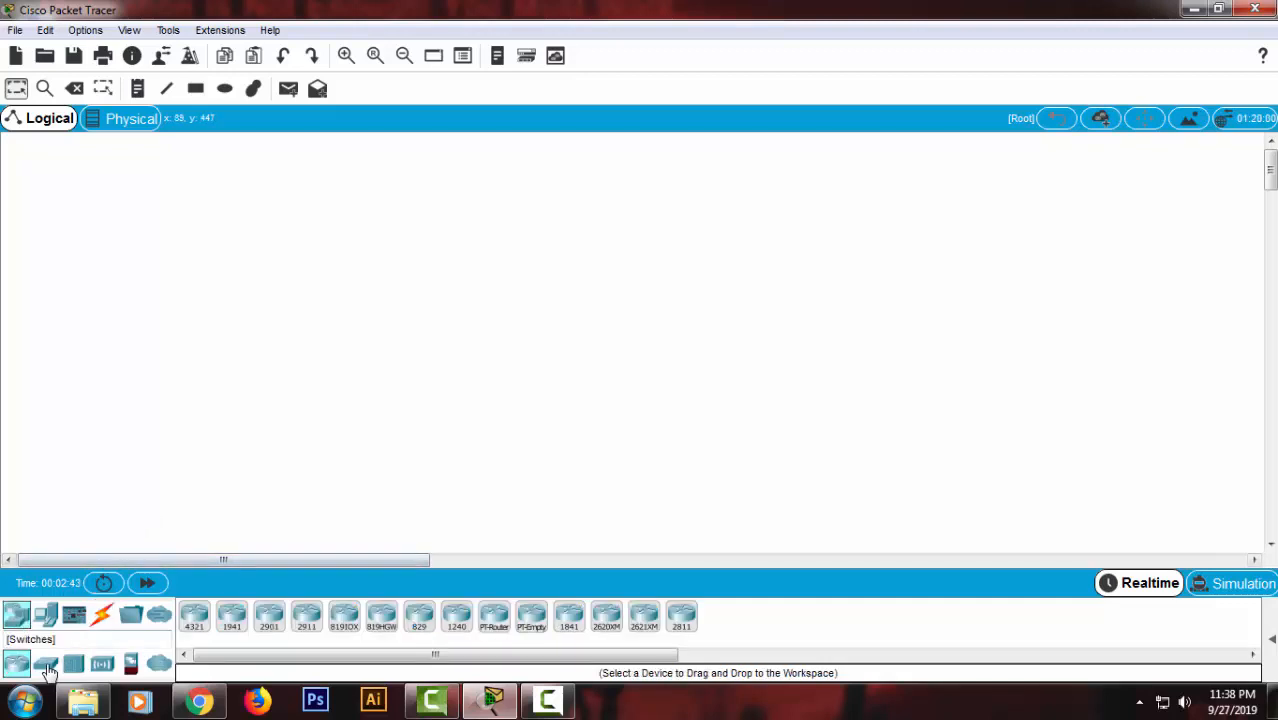
pyautogui.click(46, 665)
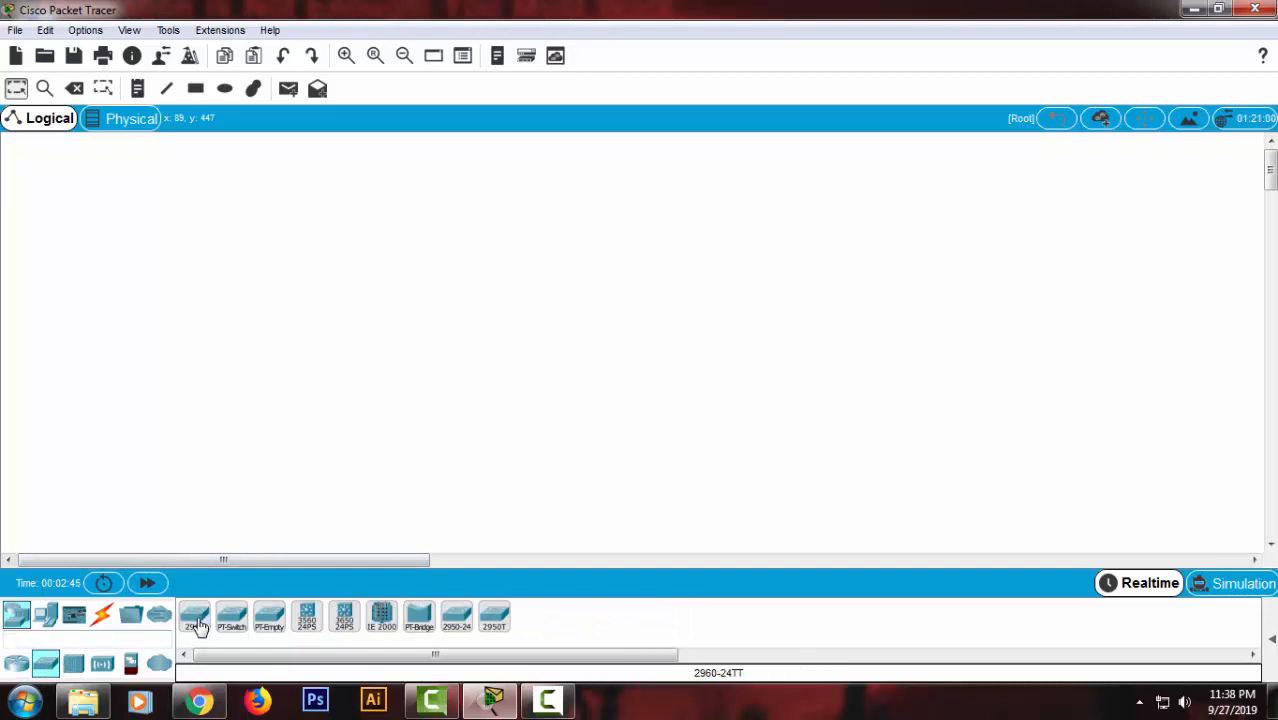
pyautogui.click(195, 617)
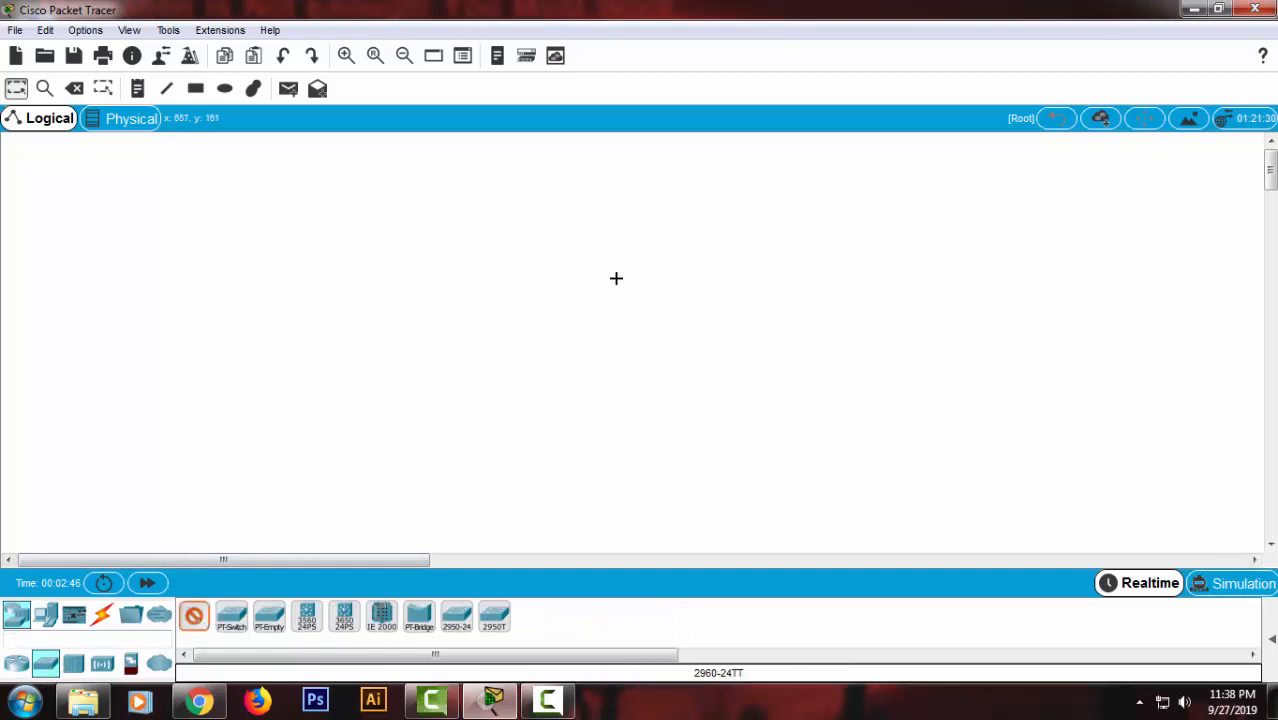
pyautogui.click(589, 190)
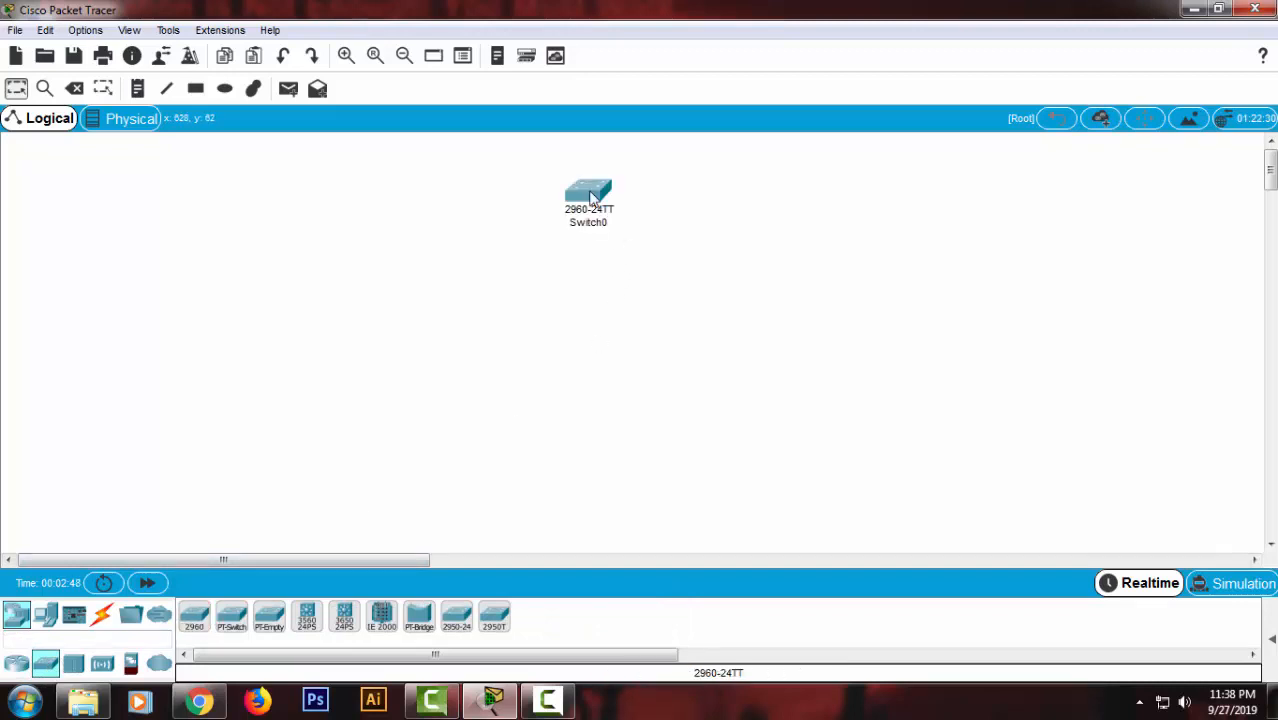
# Place two PCs below the switch, one on each side, and shift both slightly to adjust their spacing
pyautogui.click(48, 620)
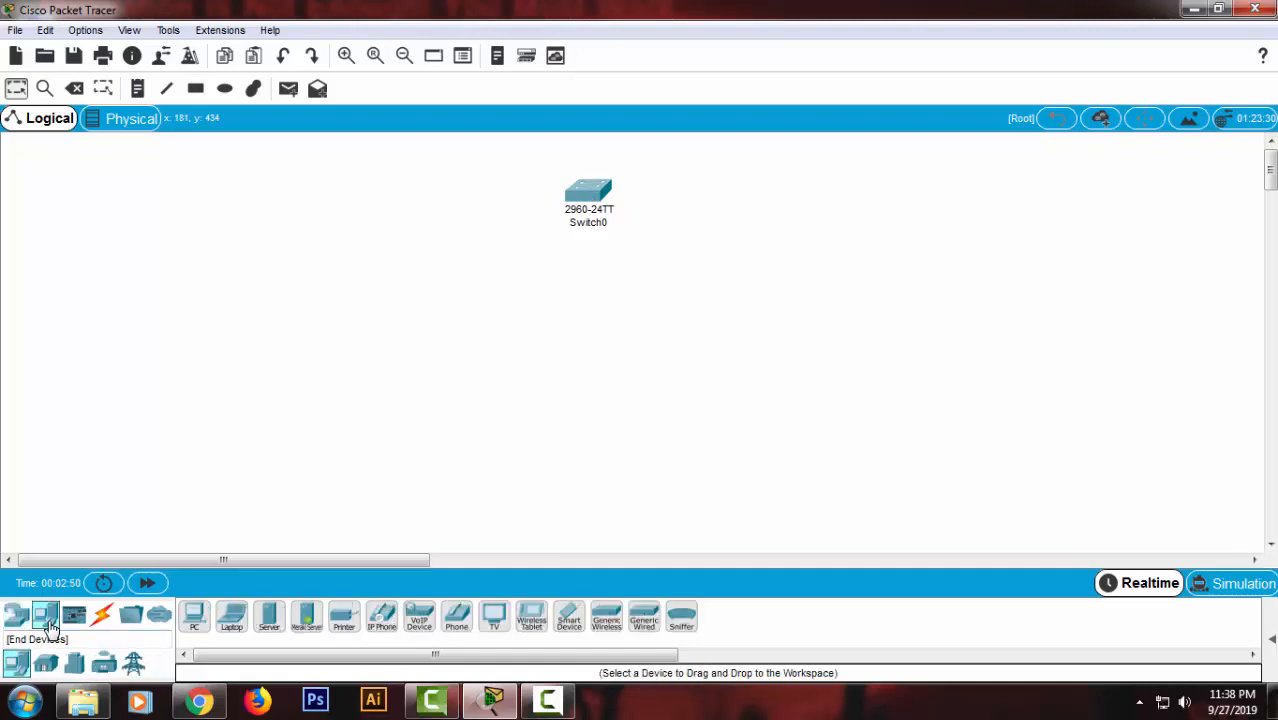
pyautogui.click(194, 615)
pyautogui.click(416, 336)
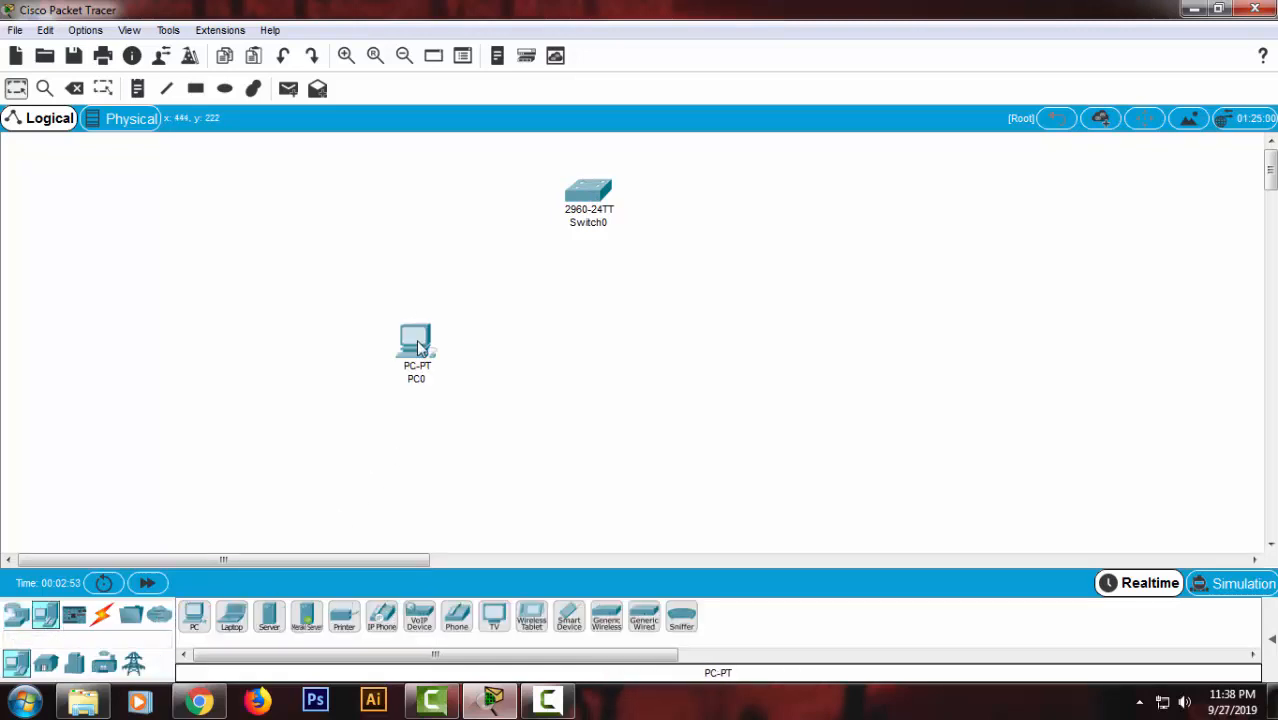
pyautogui.click(196, 618)
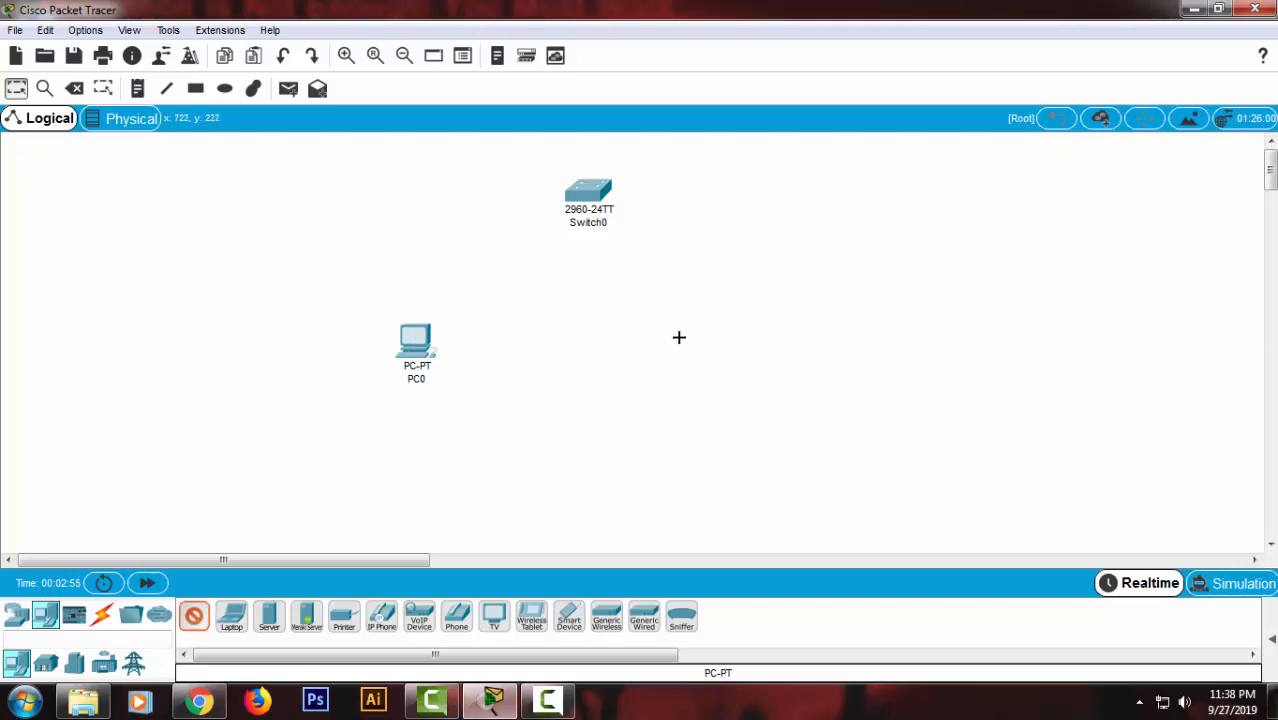
pyautogui.click(692, 345)
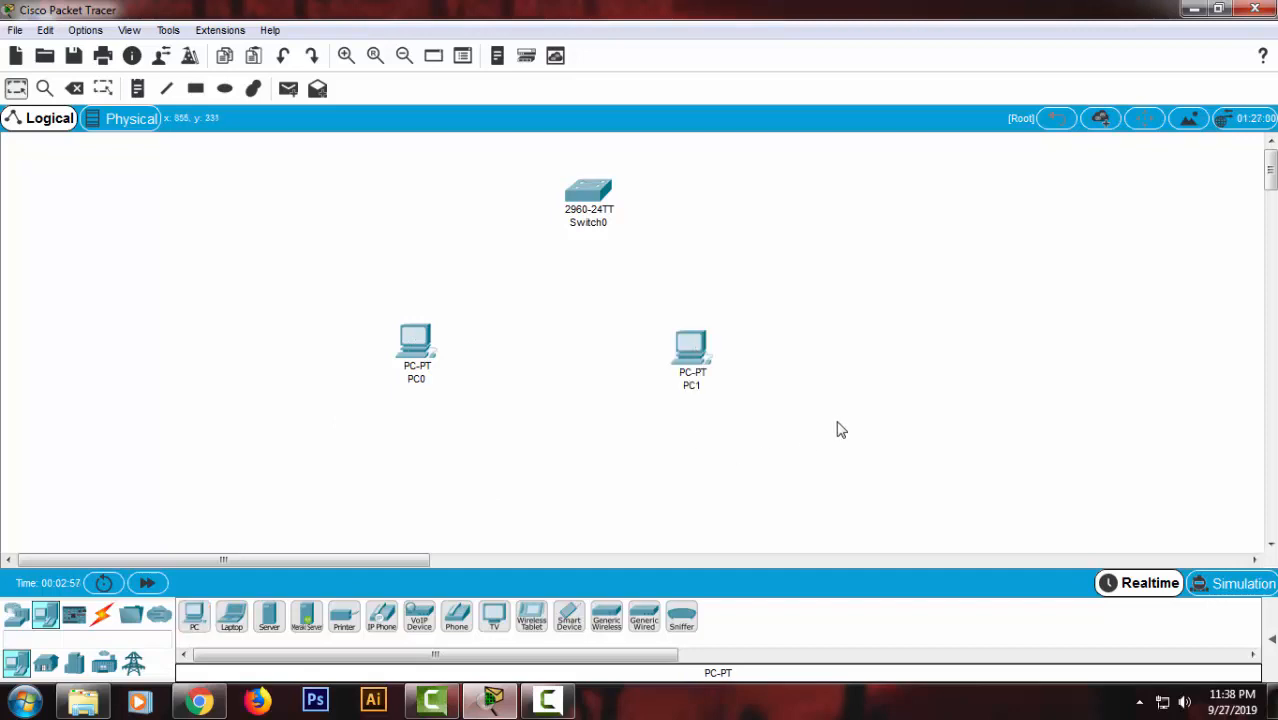
pyautogui.moveTo(425, 343); pyautogui.dragTo(462, 356)
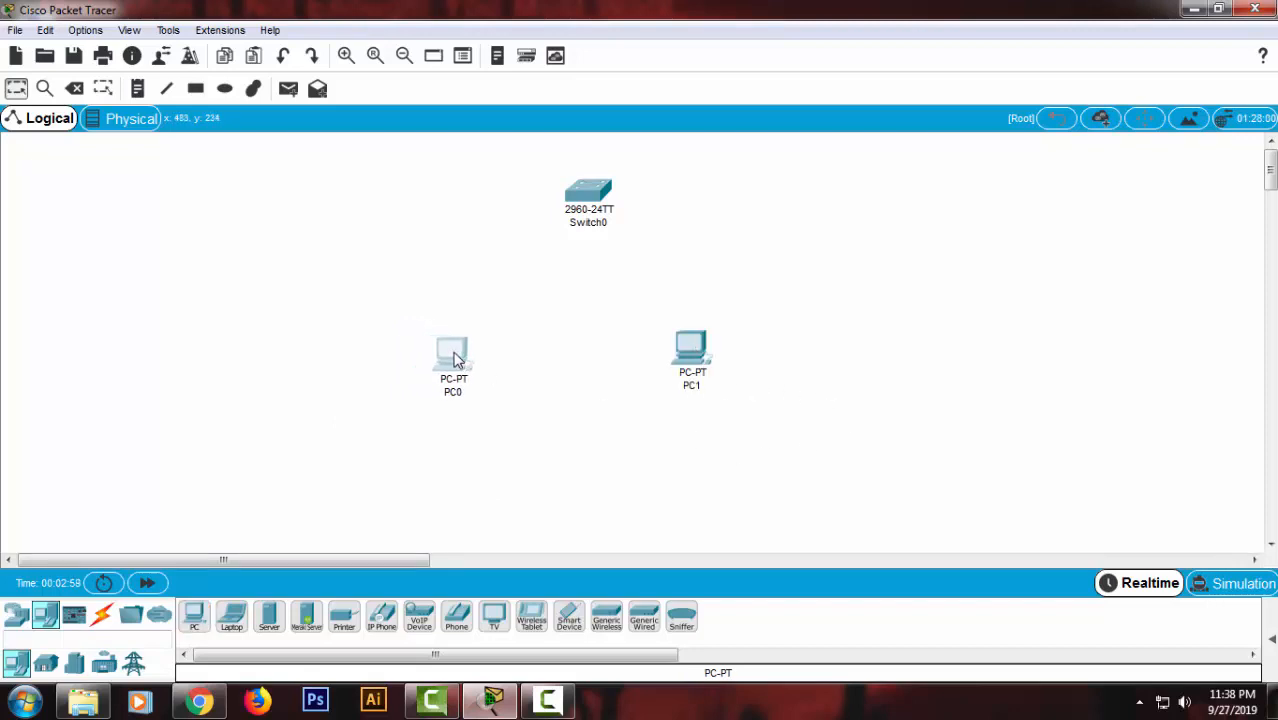
pyautogui.moveTo(692, 355); pyautogui.dragTo(703, 352)
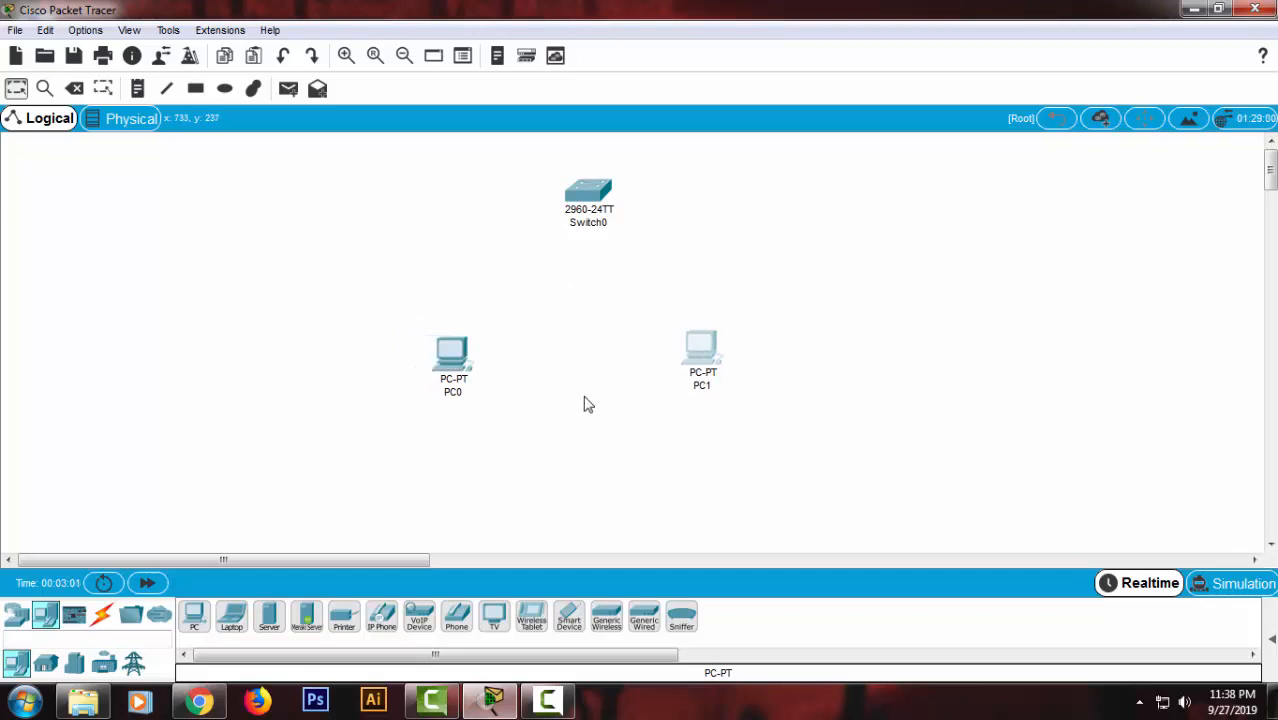
# Connect PC0 and PC1 to the switch using the automatically chosen connection type
pyautogui.click(103, 617)
pyautogui.click(194, 615)
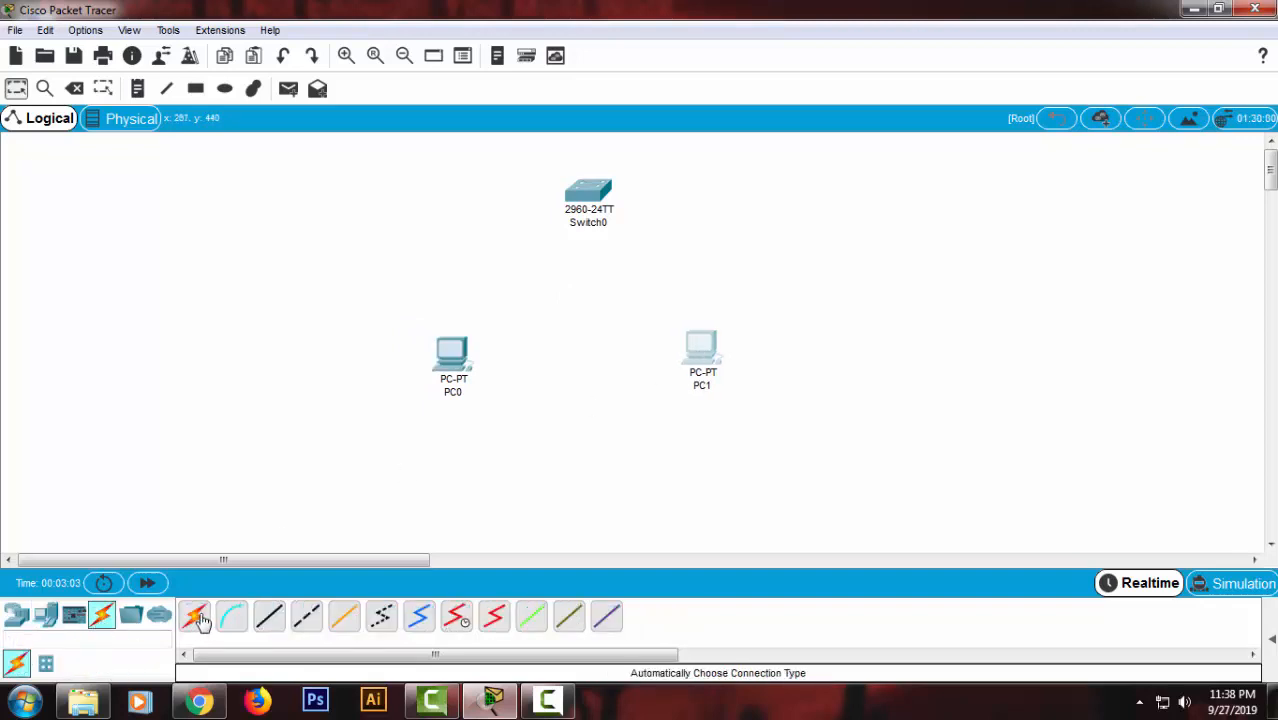
pyautogui.click(452, 352)
pyautogui.click(588, 192)
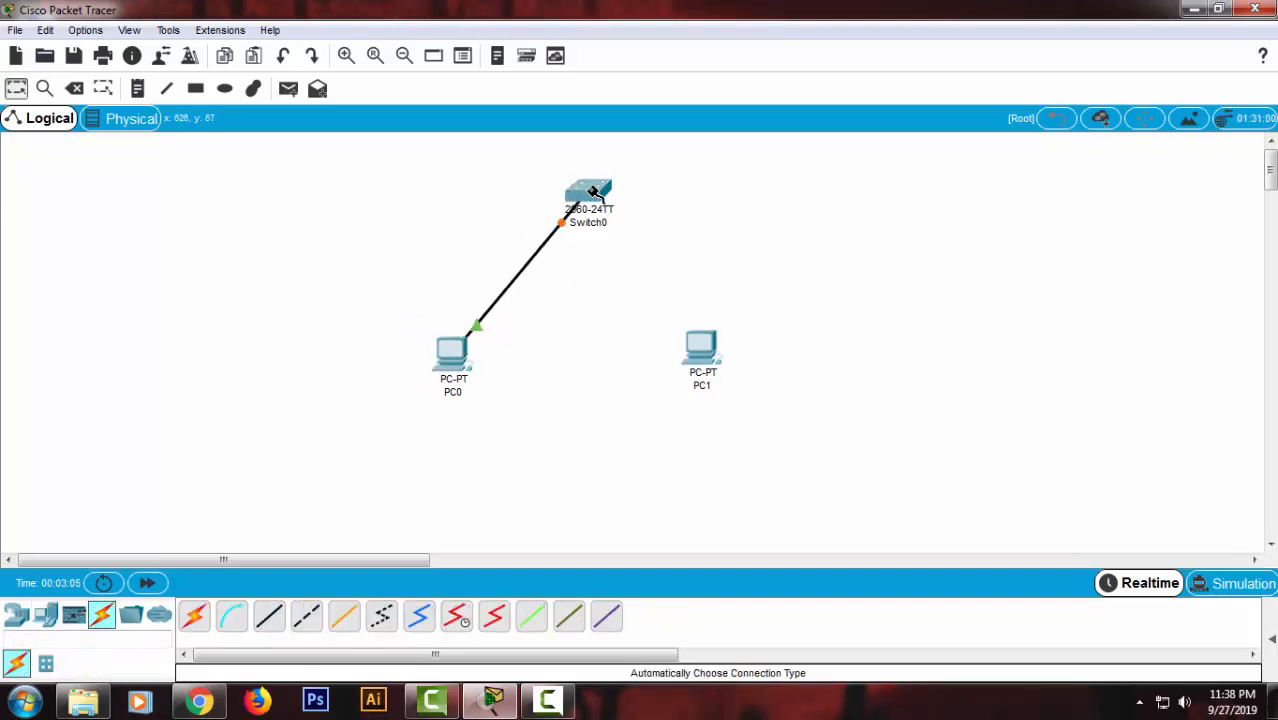
pyautogui.click(194, 615)
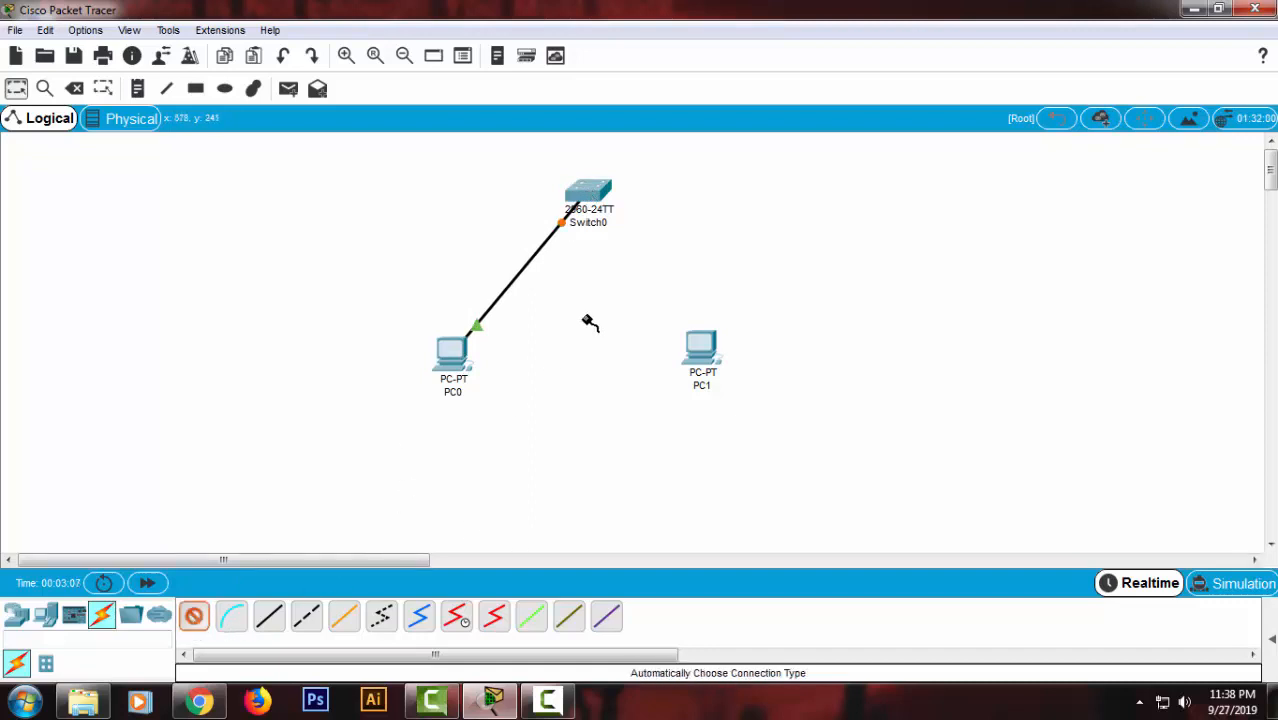
pyautogui.click(590, 203)
pyautogui.click(705, 348)
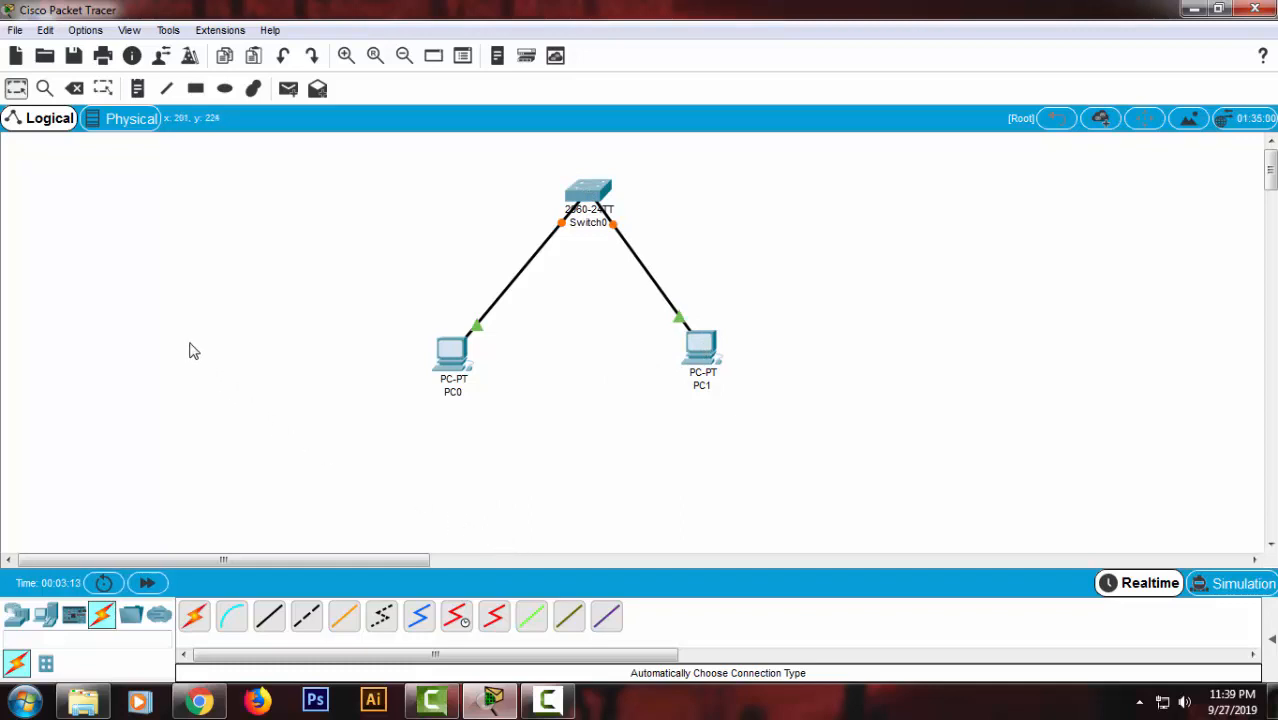
# Try to send a simple PDU from PC0 to PC1
pyautogui.click(138, 89)
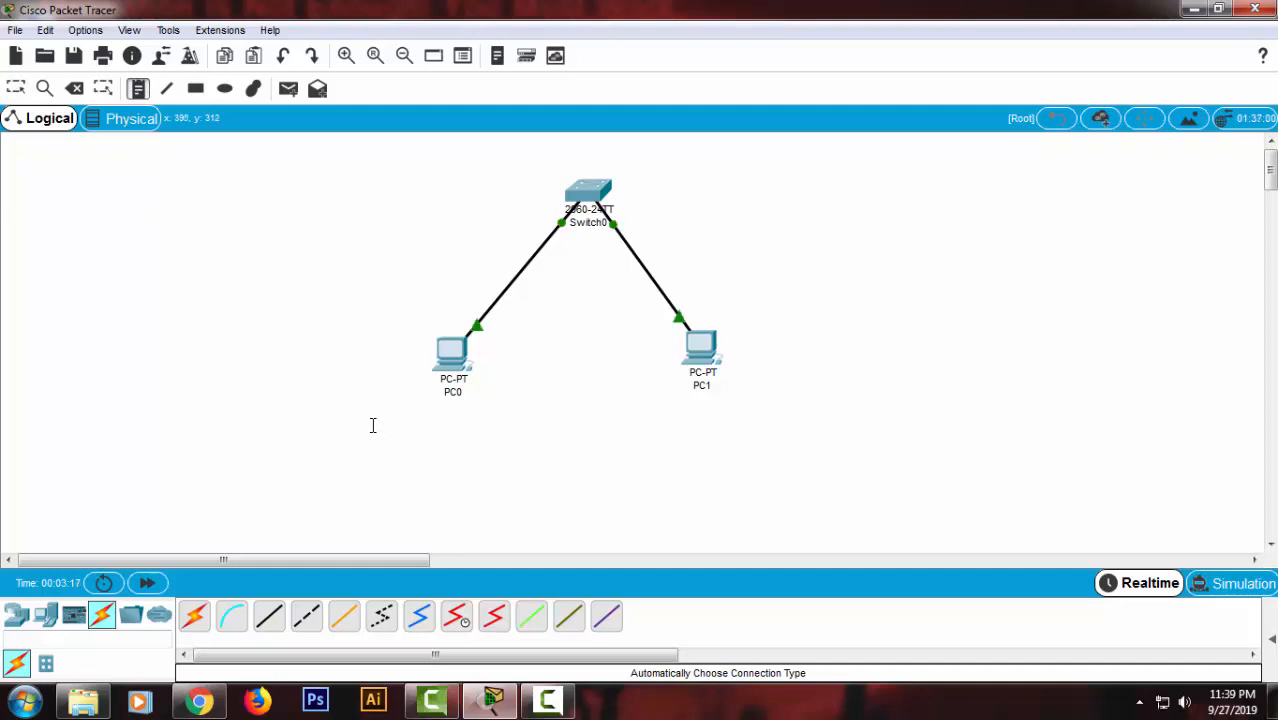
pyautogui.click(17, 89)
pyautogui.click(288, 88)
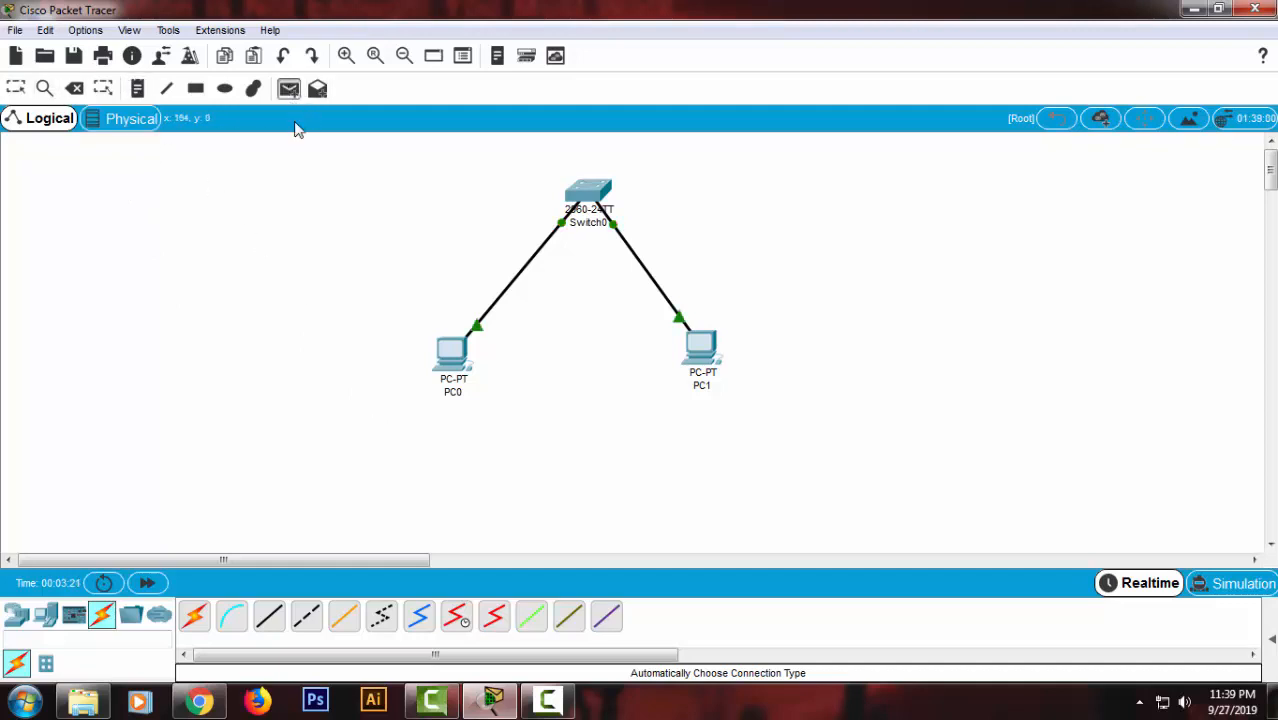
pyautogui.click(450, 358)
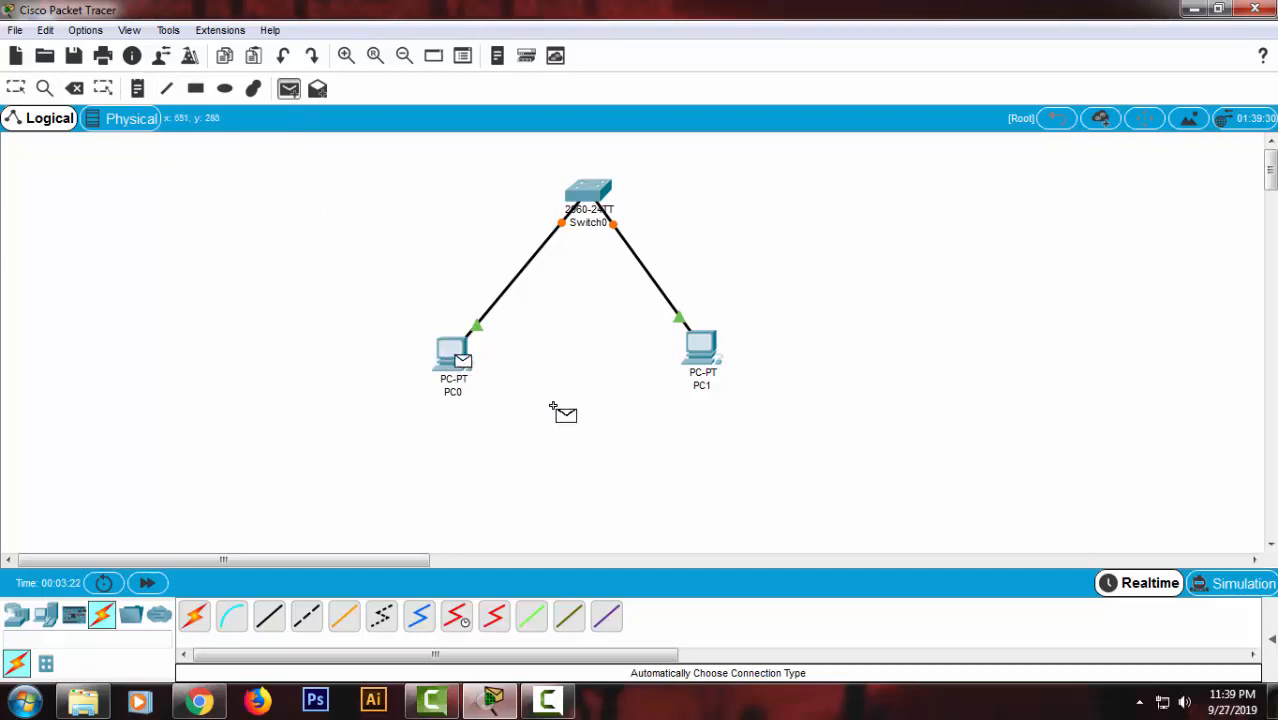
pyautogui.click(700, 355)
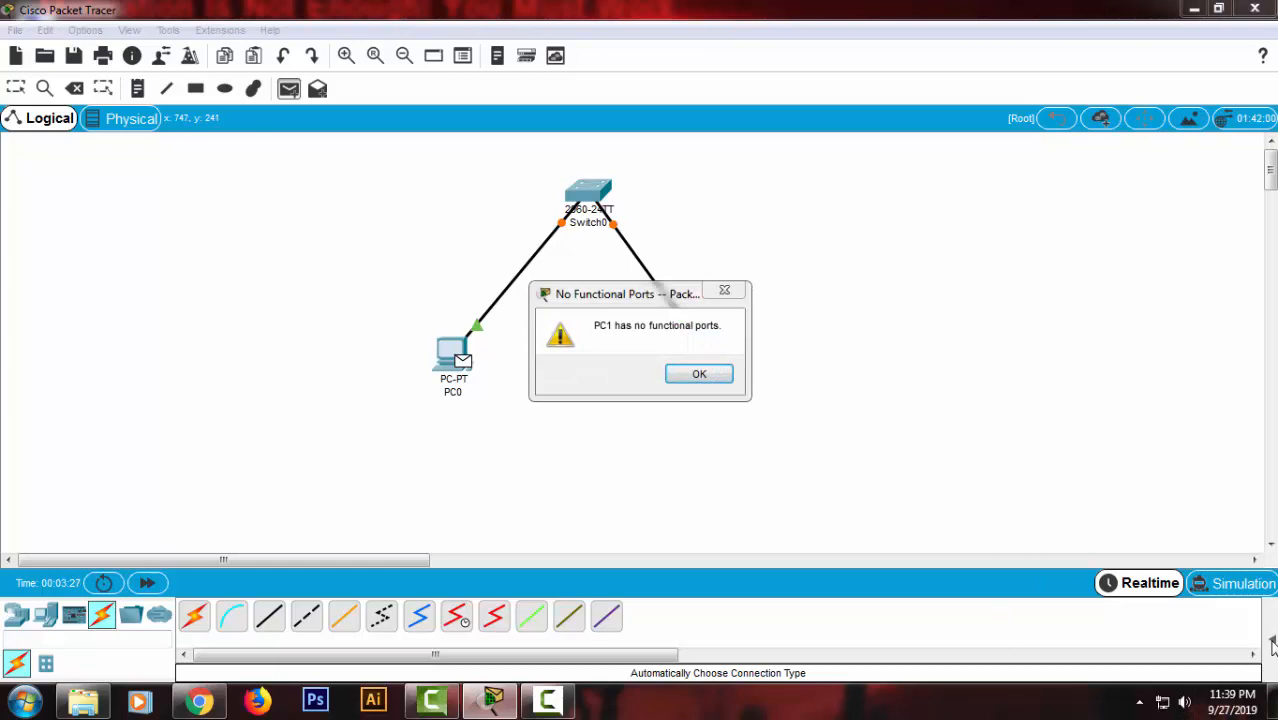
pyautogui.click(726, 295)
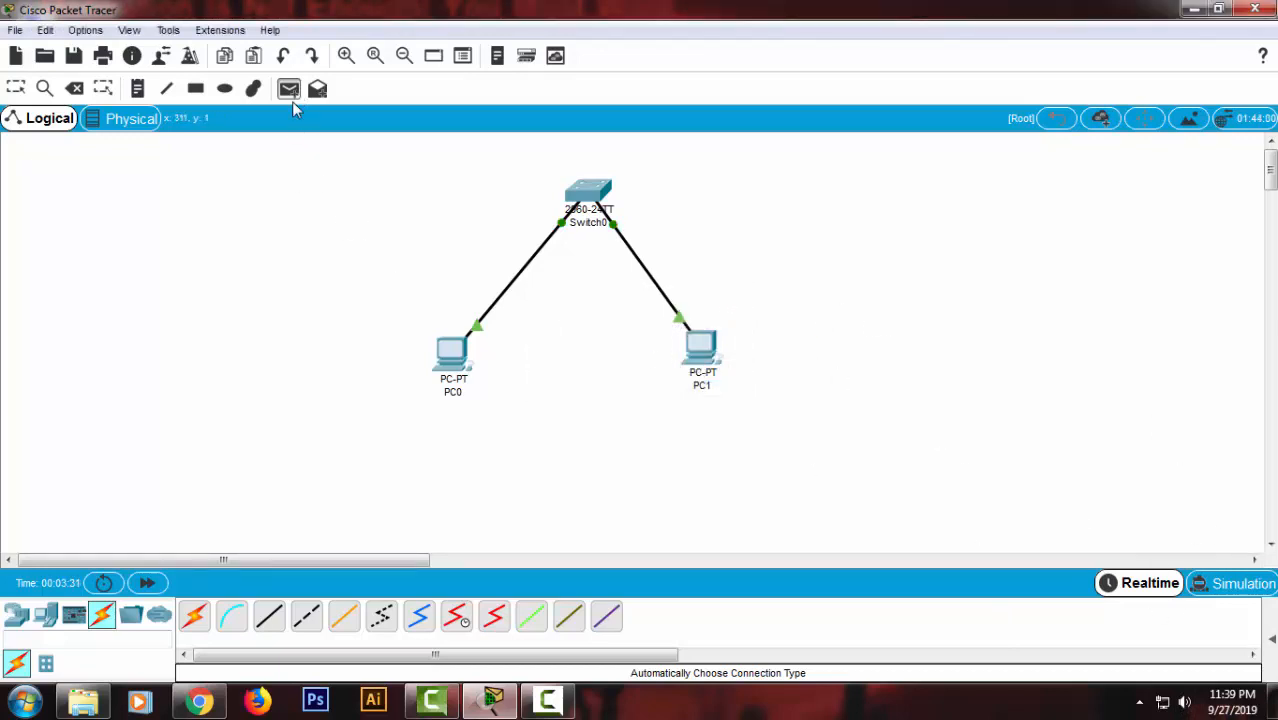
pyautogui.click(16, 88)
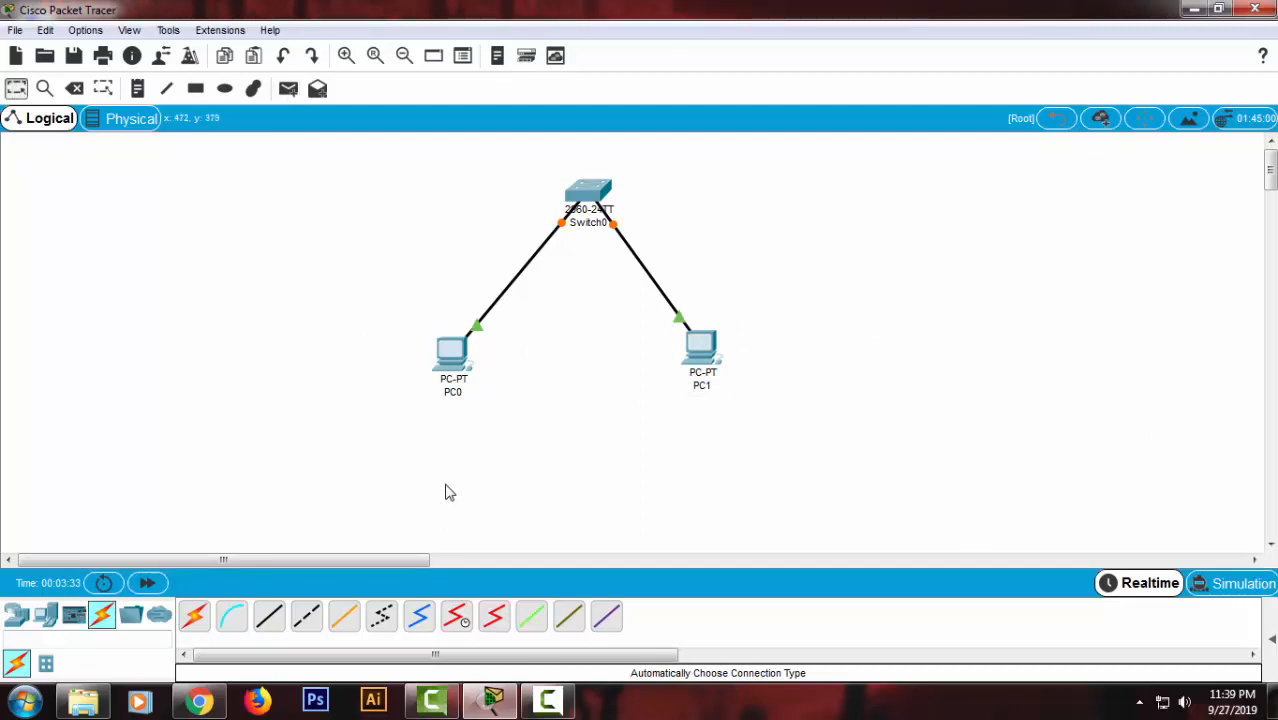
# Add the note "NA 192.168.40.2" below PC0 and copy its text
pyautogui.click(140, 89)
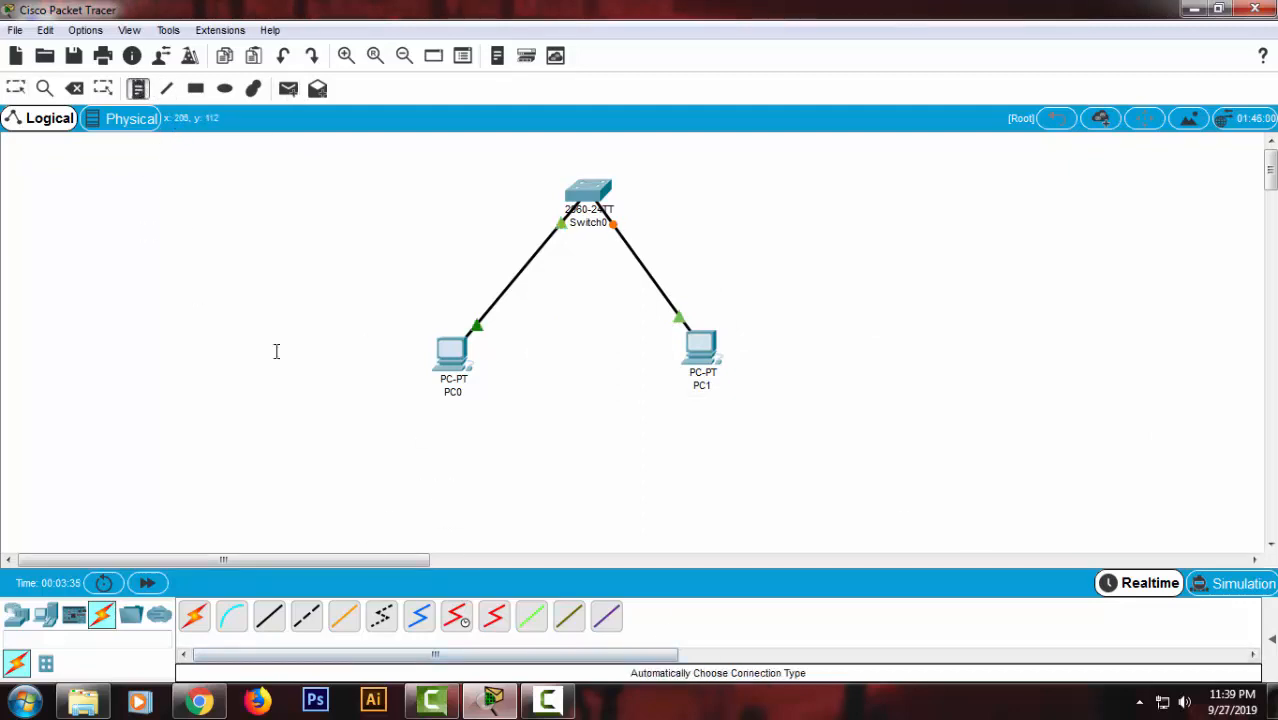
pyautogui.click(386, 413)
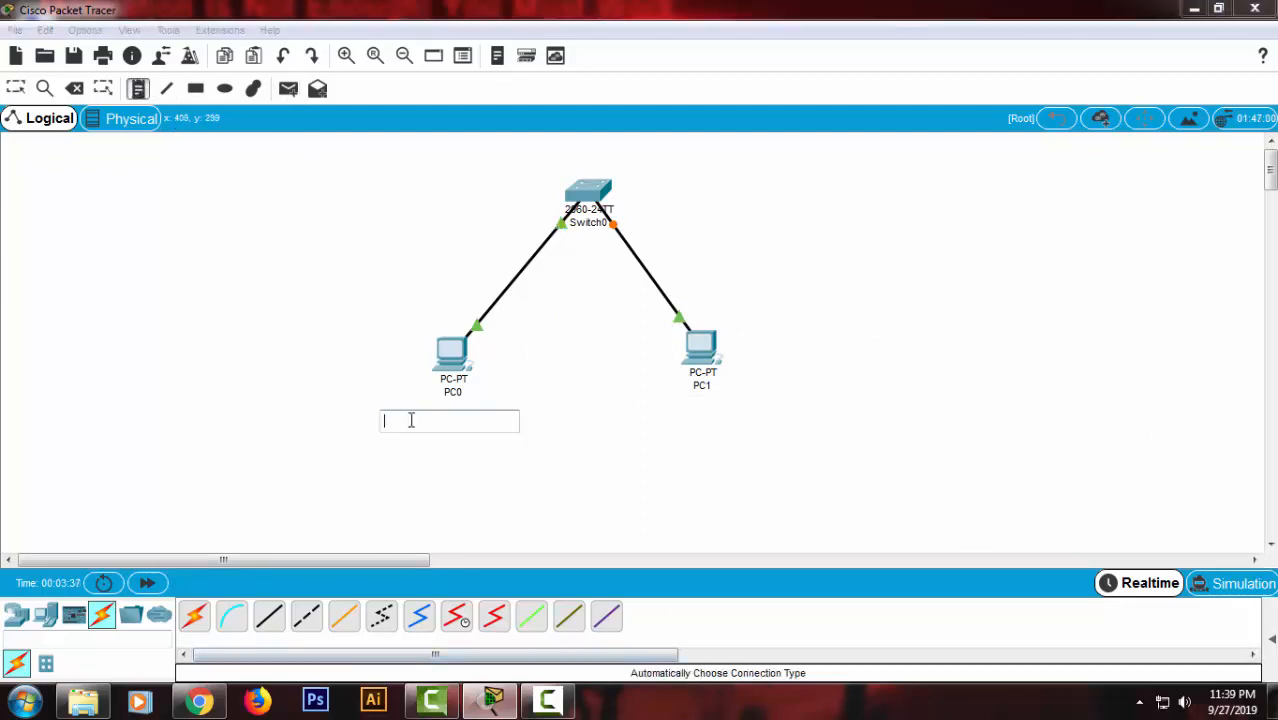
pyautogui.write('NA 192.168.40.2')
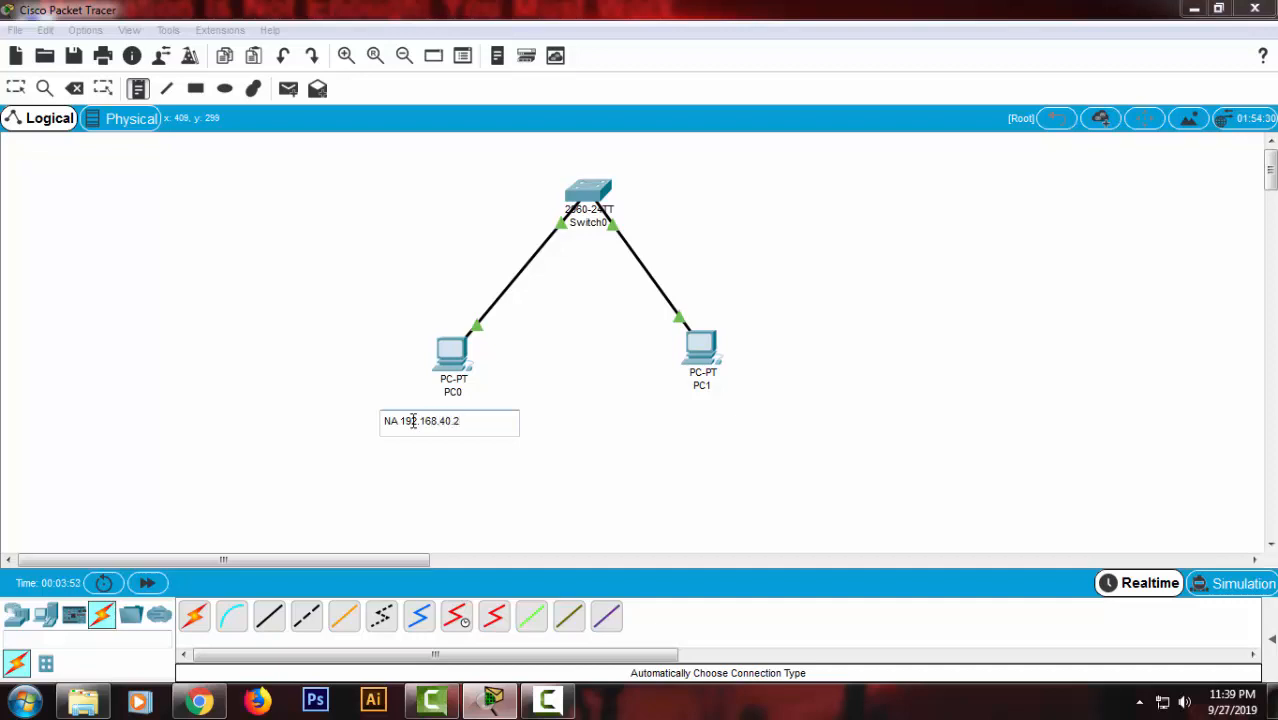
pyautogui.moveTo(479, 420); pyautogui.dragTo(378, 420)
pyautogui.hotkey('ctrl', 'c')
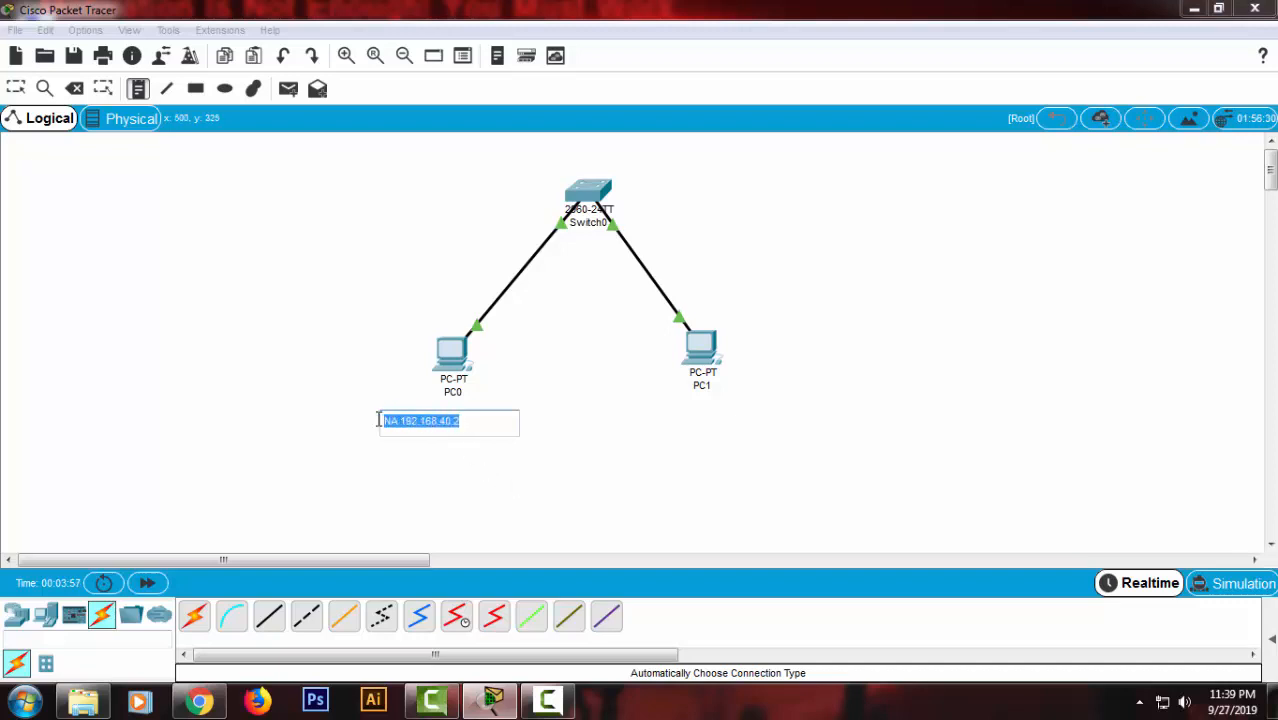
pyautogui.click(640, 417)
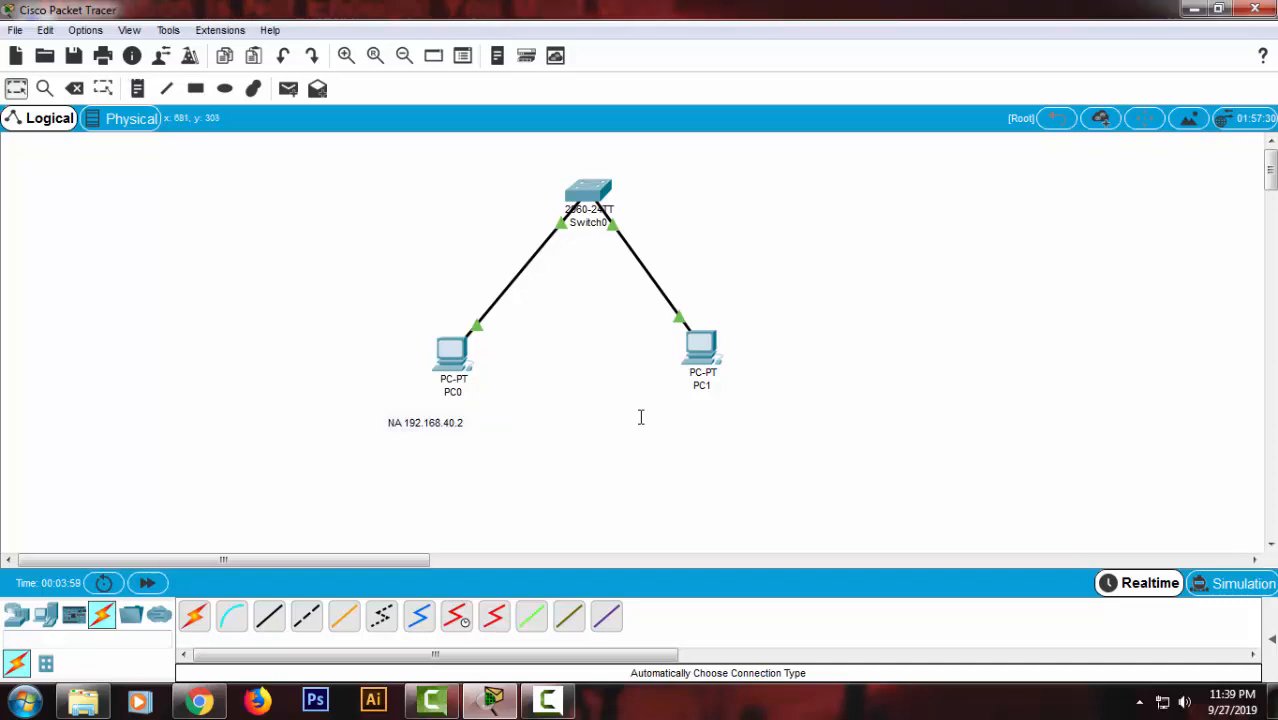
# Add a note below PC1 from the copied text, changed to read "NA 192.168.40.3"
pyautogui.click(138, 92)
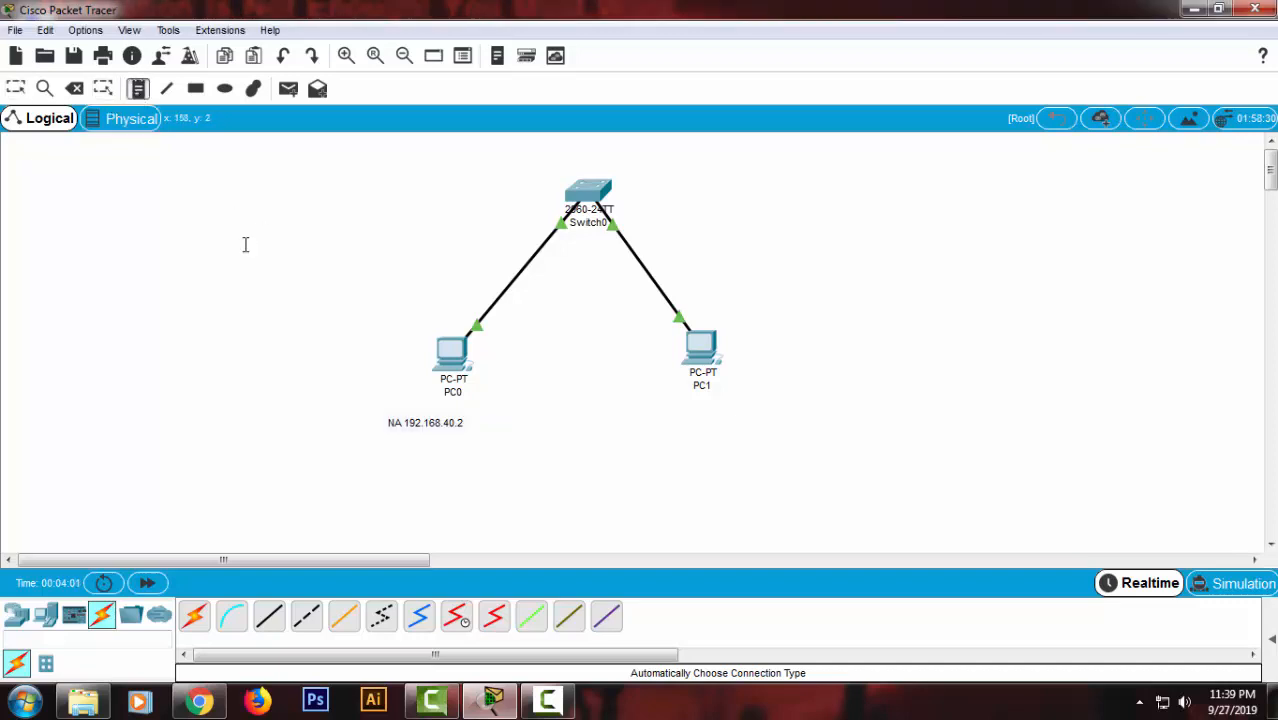
pyautogui.click(660, 414)
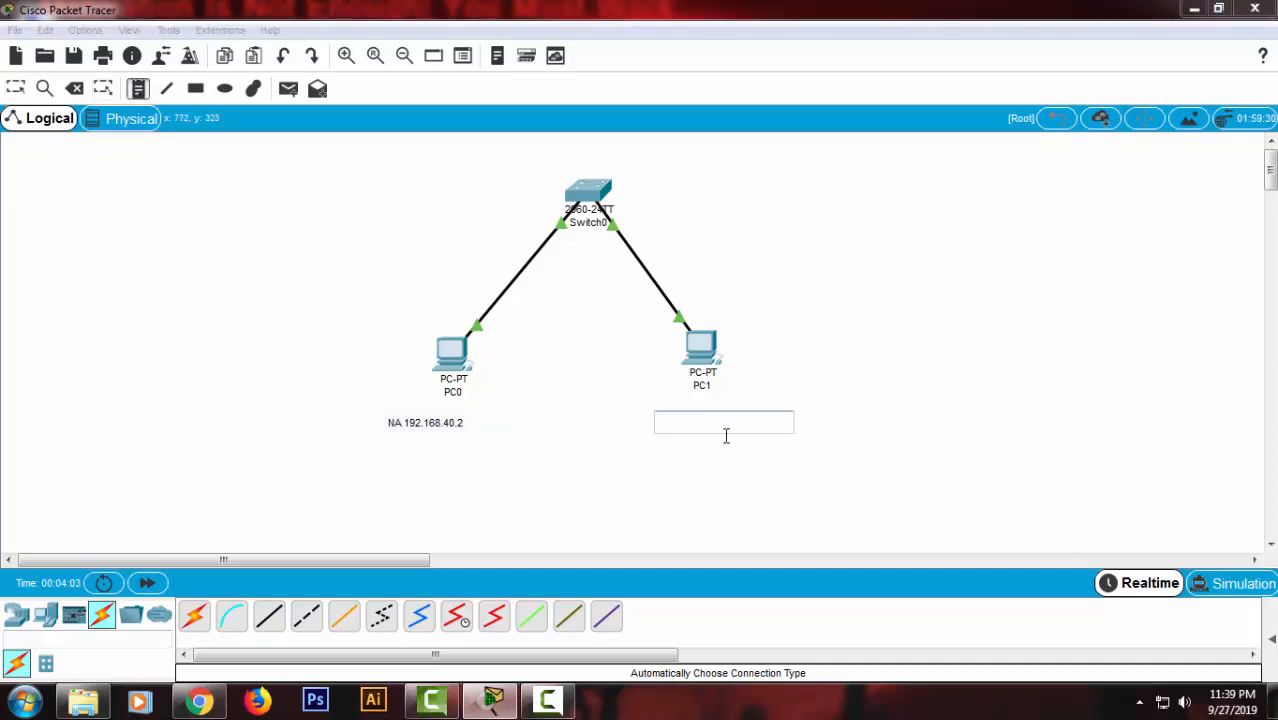
pyautogui.hotkey('ctrl', 'v')
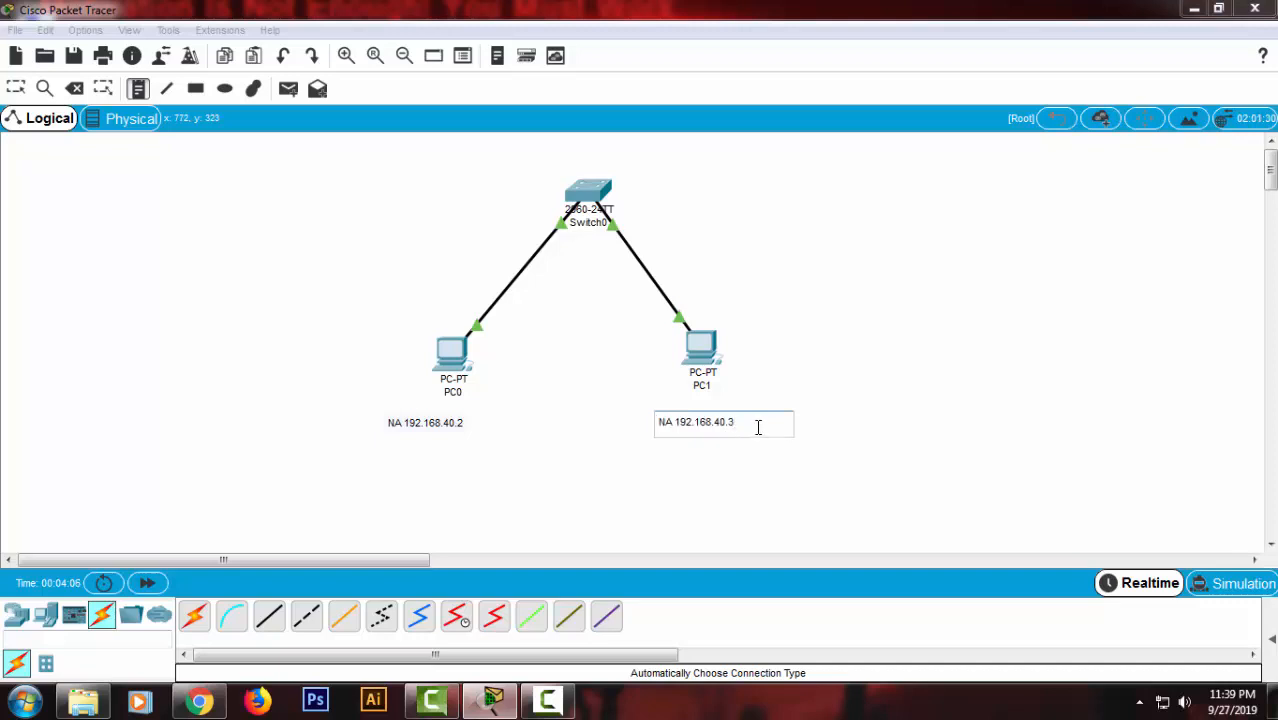
pyautogui.click(875, 374)
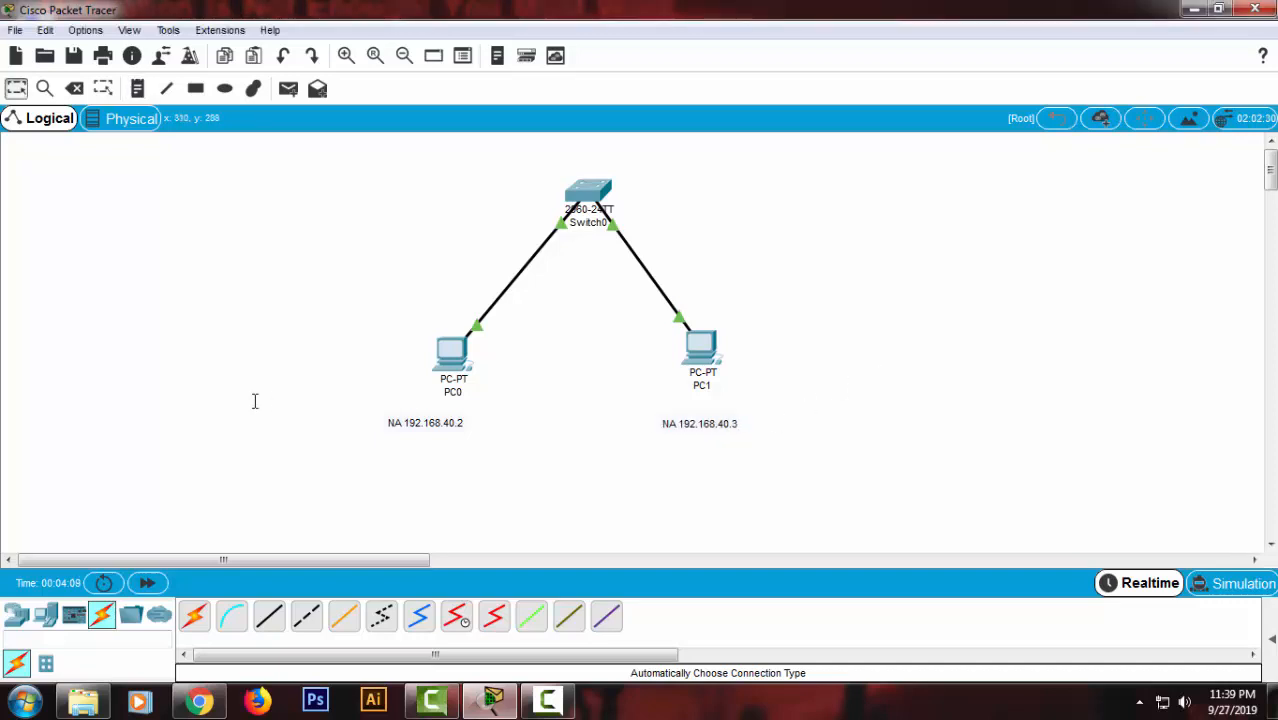
# Add the note "Gate 192.168.40.1" beside the link between PC0 and the switch, and copy its text
pyautogui.click(138, 88)
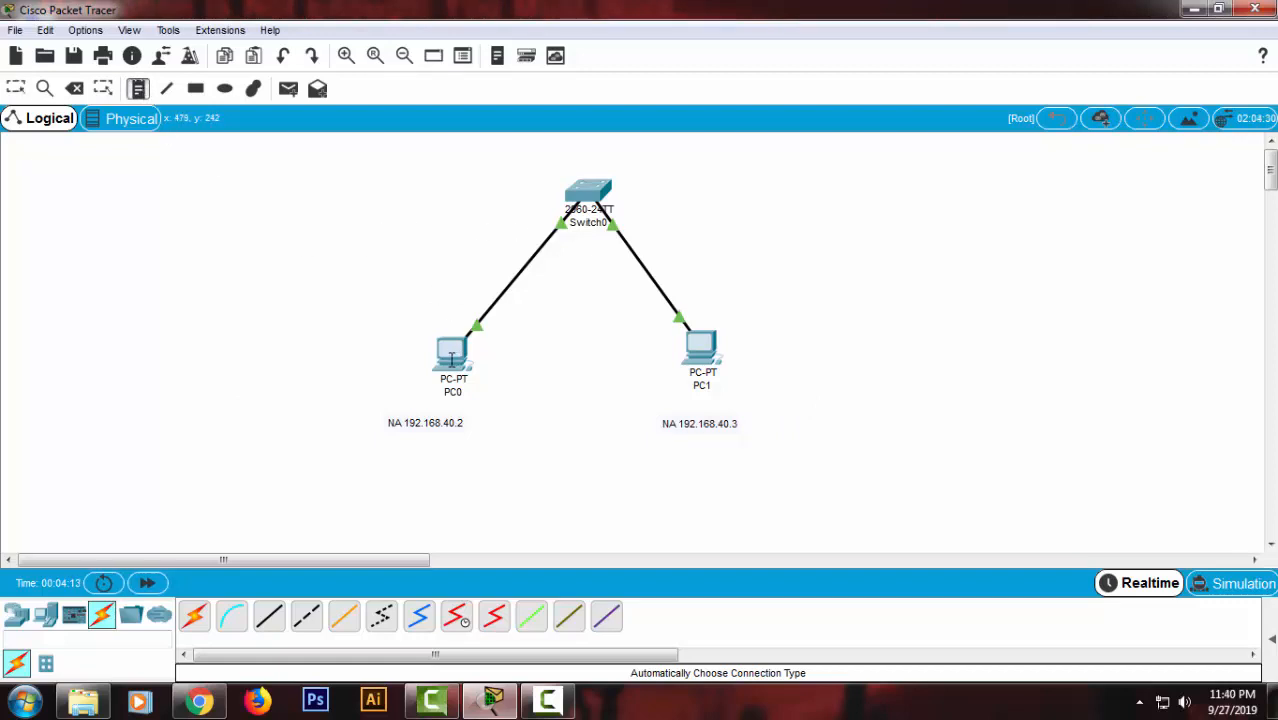
pyautogui.click(378, 230)
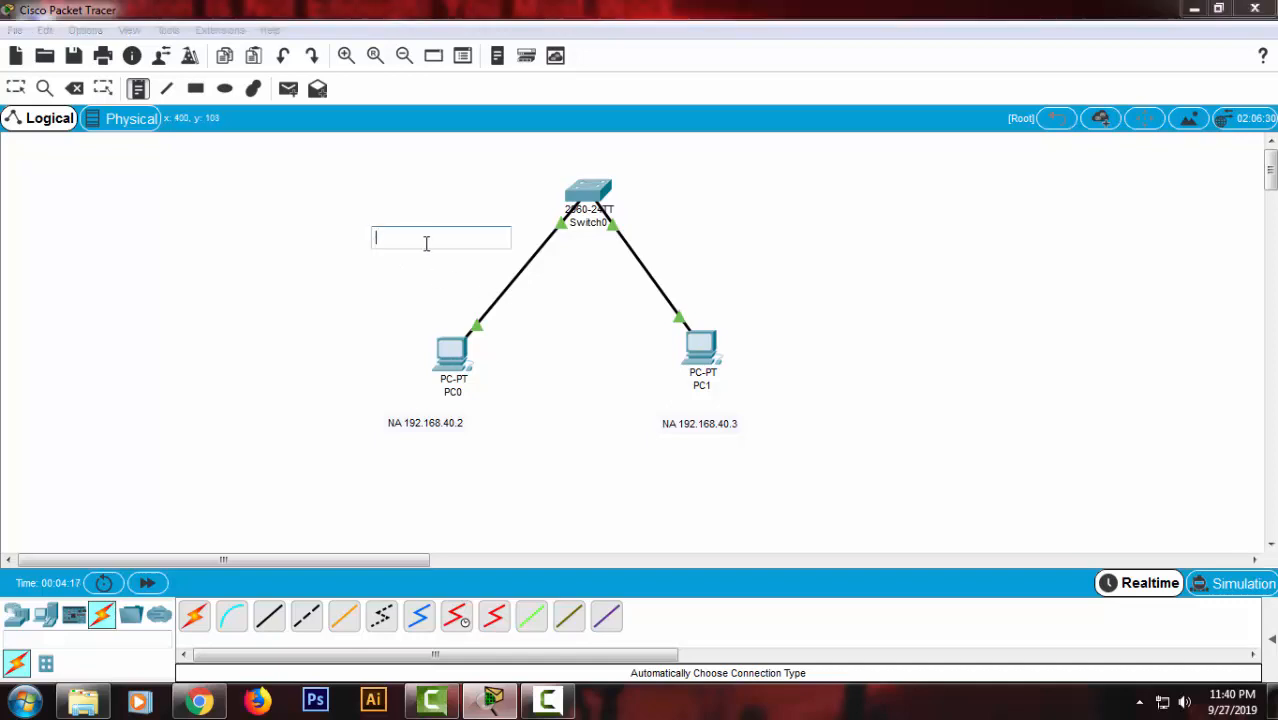
pyautogui.write('Gate 192.168.40.1')
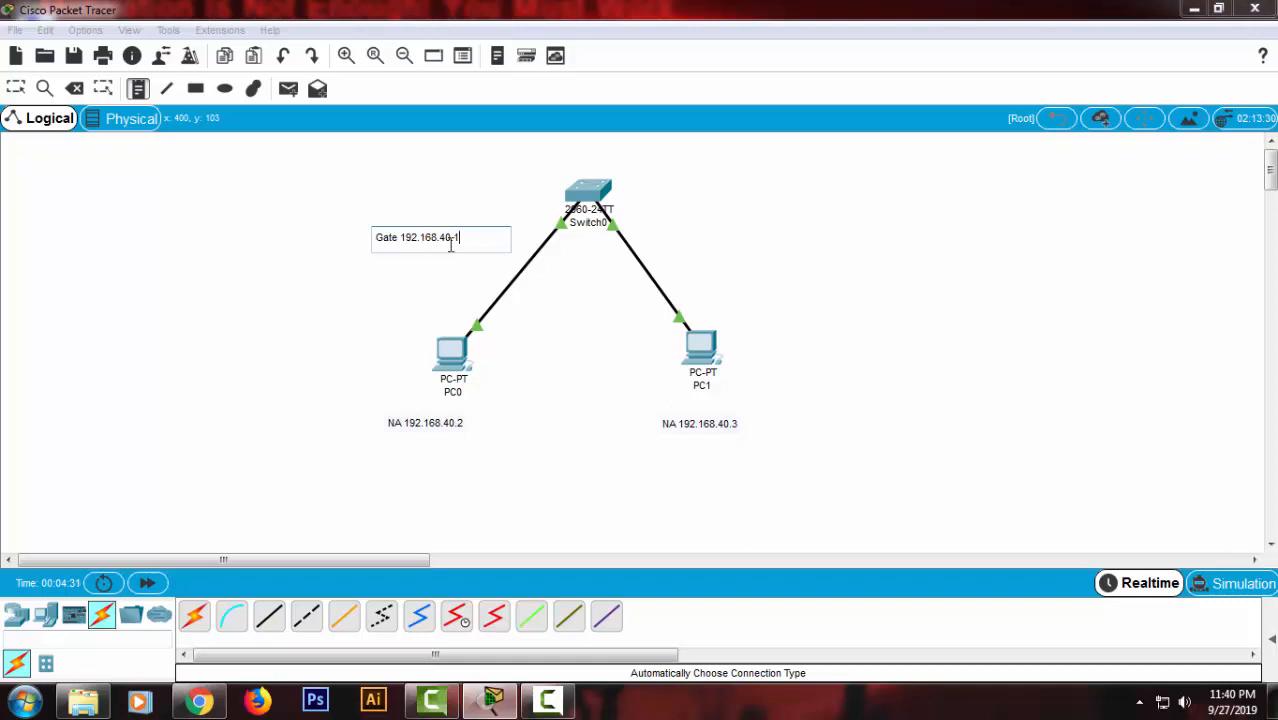
pyautogui.moveTo(470, 237); pyautogui.dragTo(378, 235)
pyautogui.hotkey('ctrl', 'c')
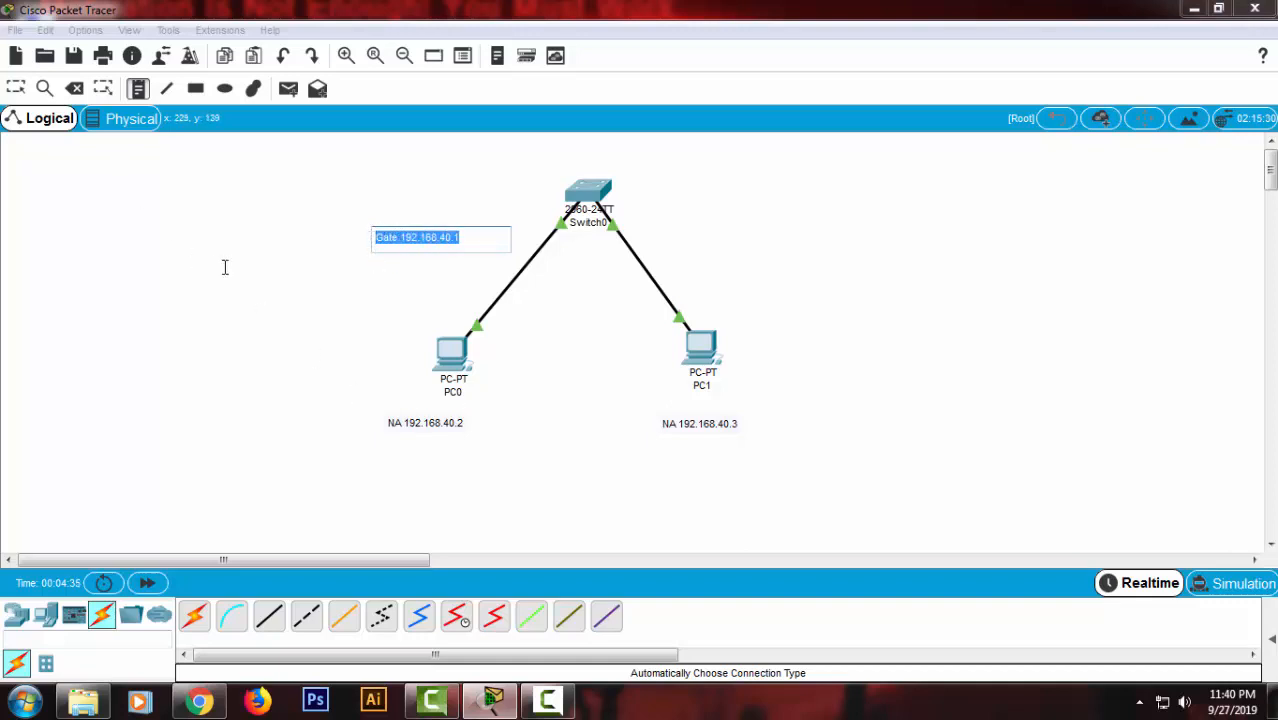
pyautogui.click(302, 315)
# Add the note "Gate 192.168.40.1" beside the link between PC1 and the switch, and move both gateway notes closer to their links
pyautogui.click(137, 88)
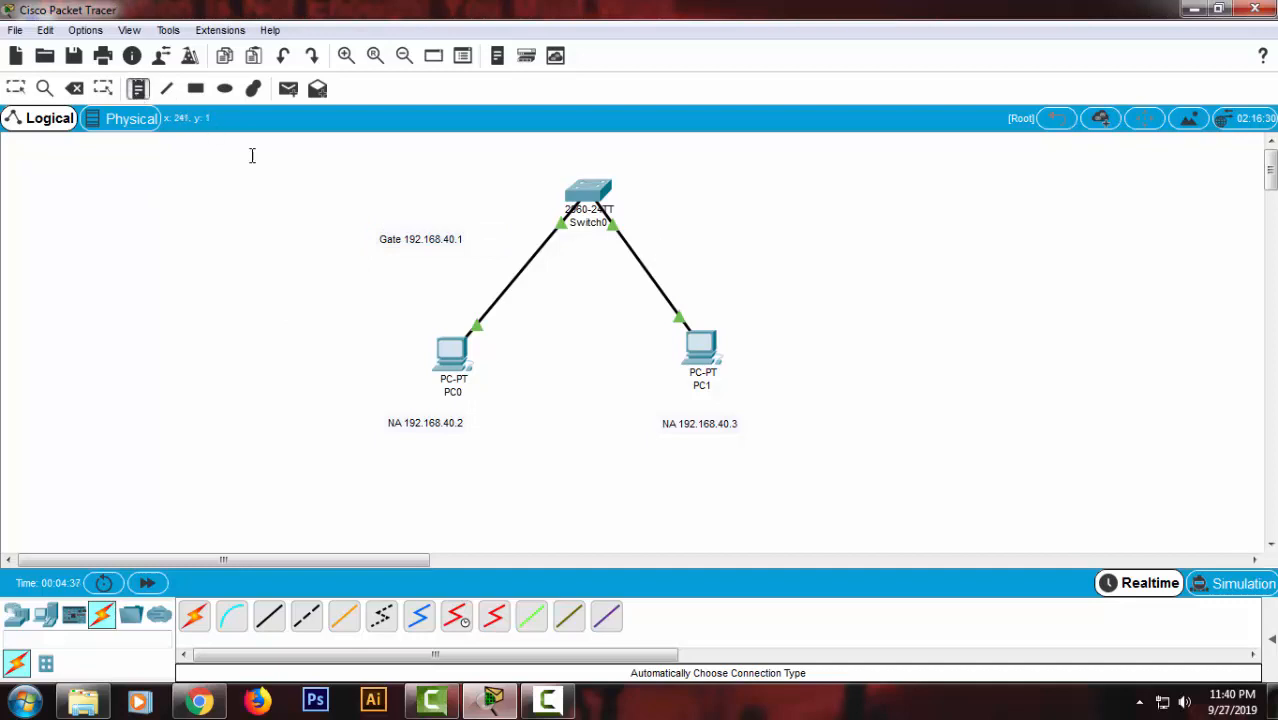
pyautogui.click(667, 239)
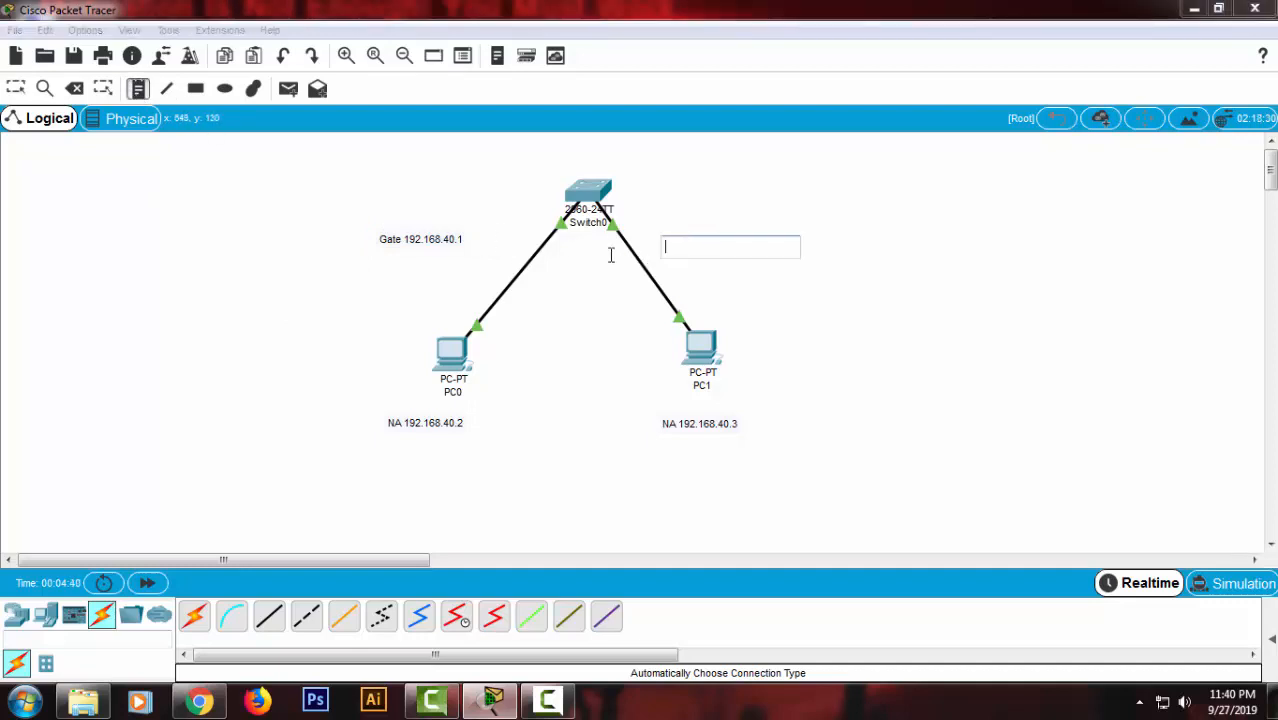
pyautogui.hotkey('ctrl', 'v')
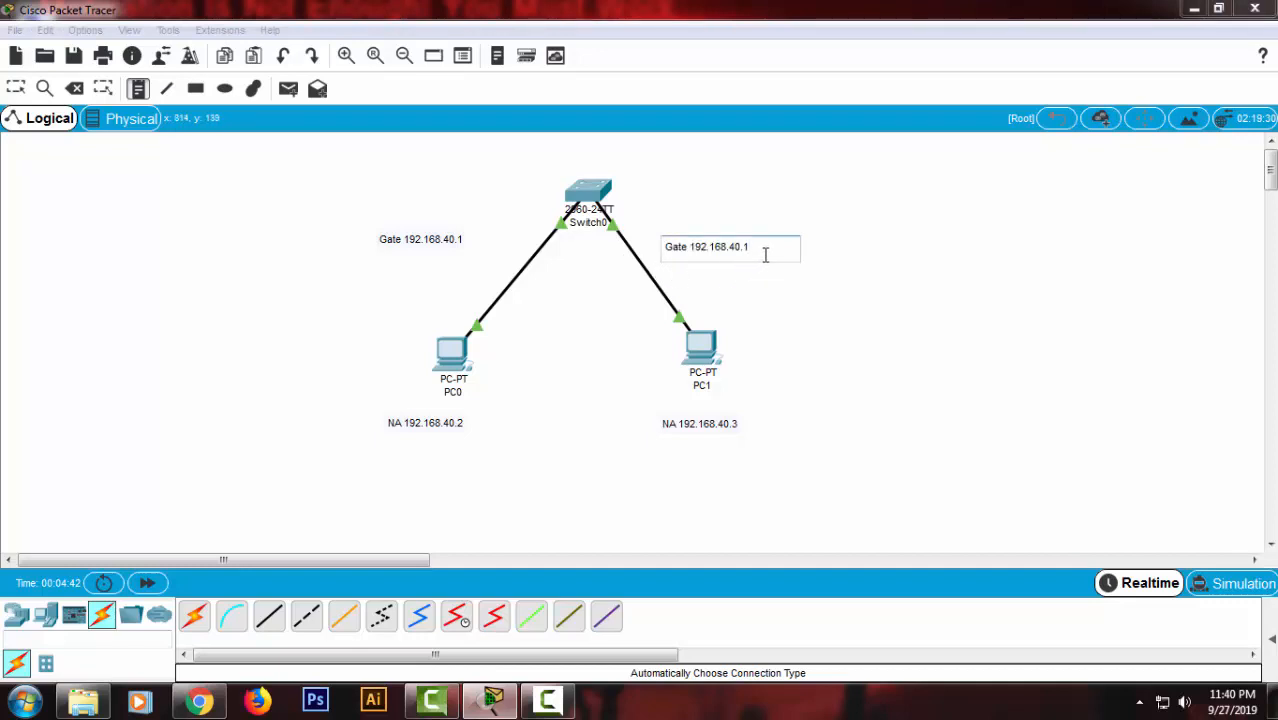
pyautogui.click(850, 300)
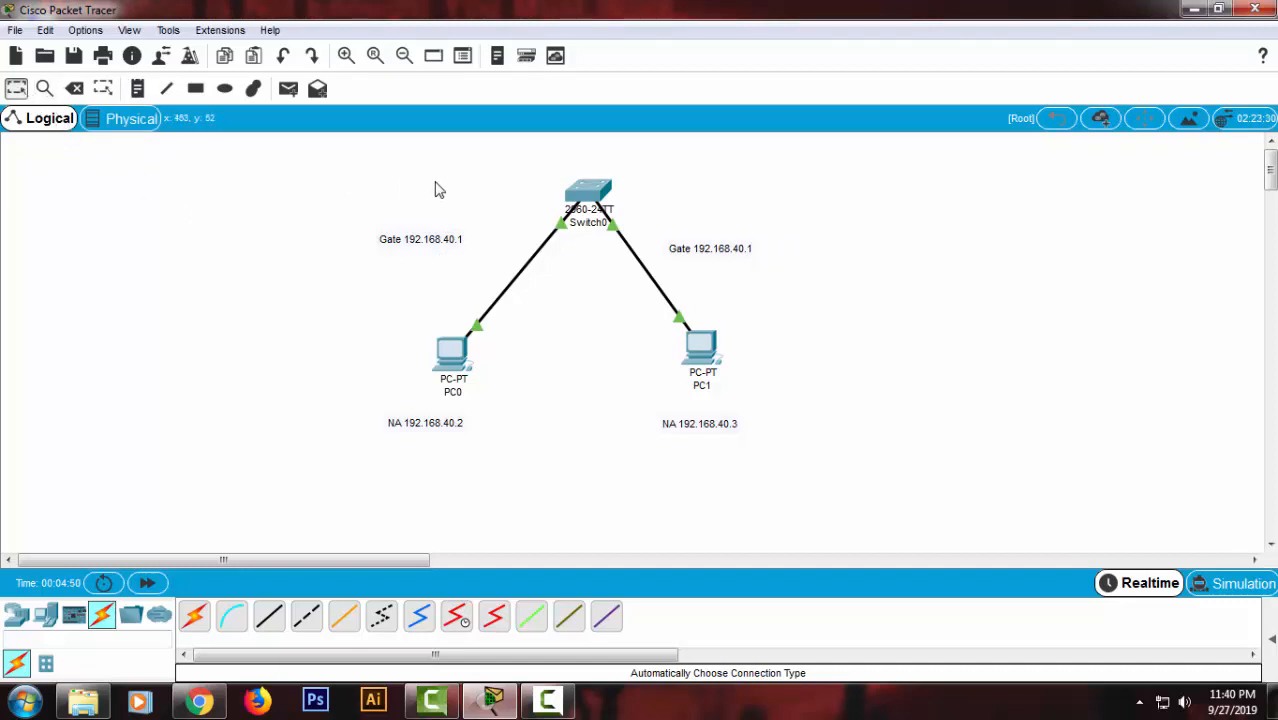
pyautogui.moveTo(419, 250); pyautogui.dragTo(480, 262)
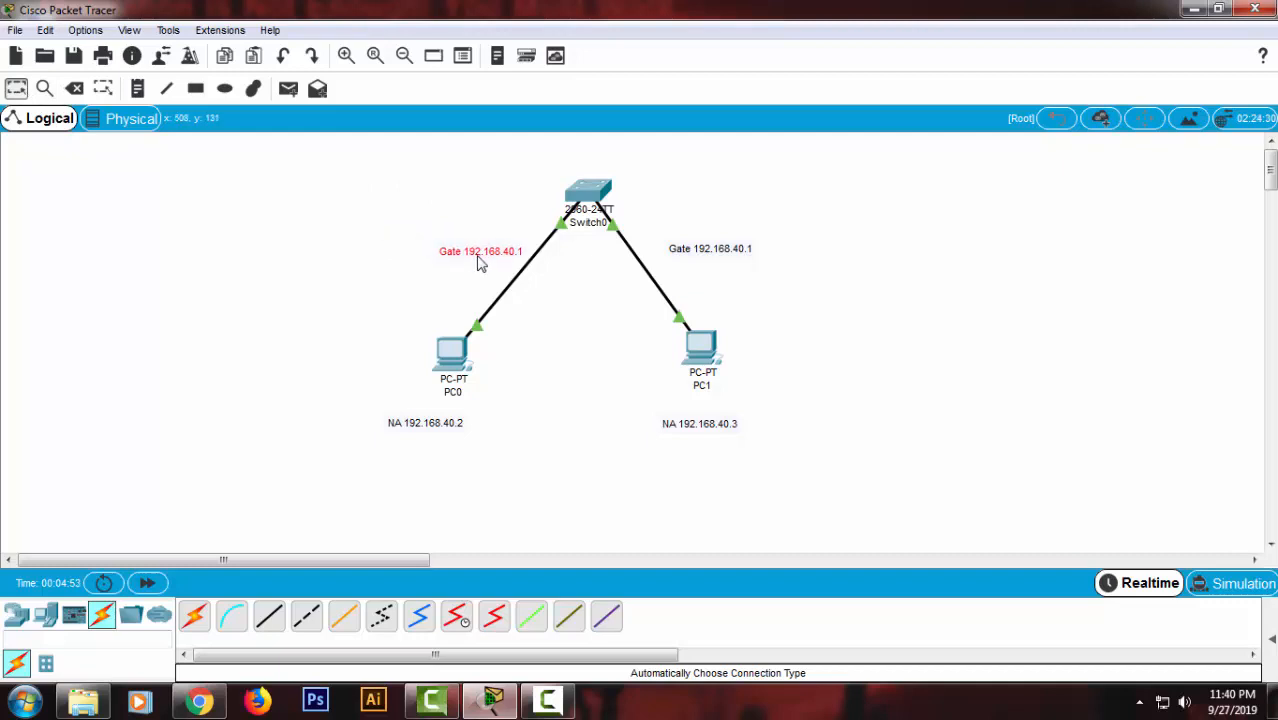
pyautogui.moveTo(703, 262)
pyautogui.mouseDown()
pyautogui.moveTo(685, 275)
pyautogui.moveTo(693, 261)
pyautogui.mouseUp()
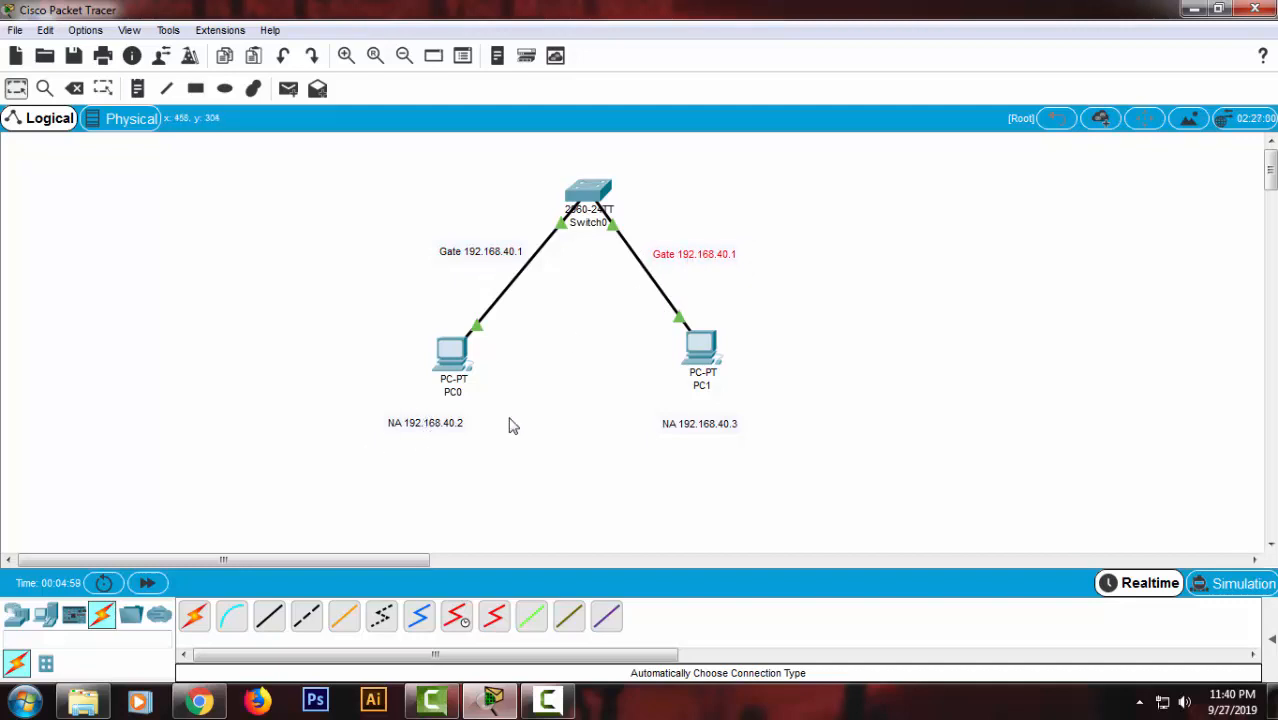
# Copy the address 192.168.40.2 from the note below PC0
pyautogui.doubleClick(442, 423)
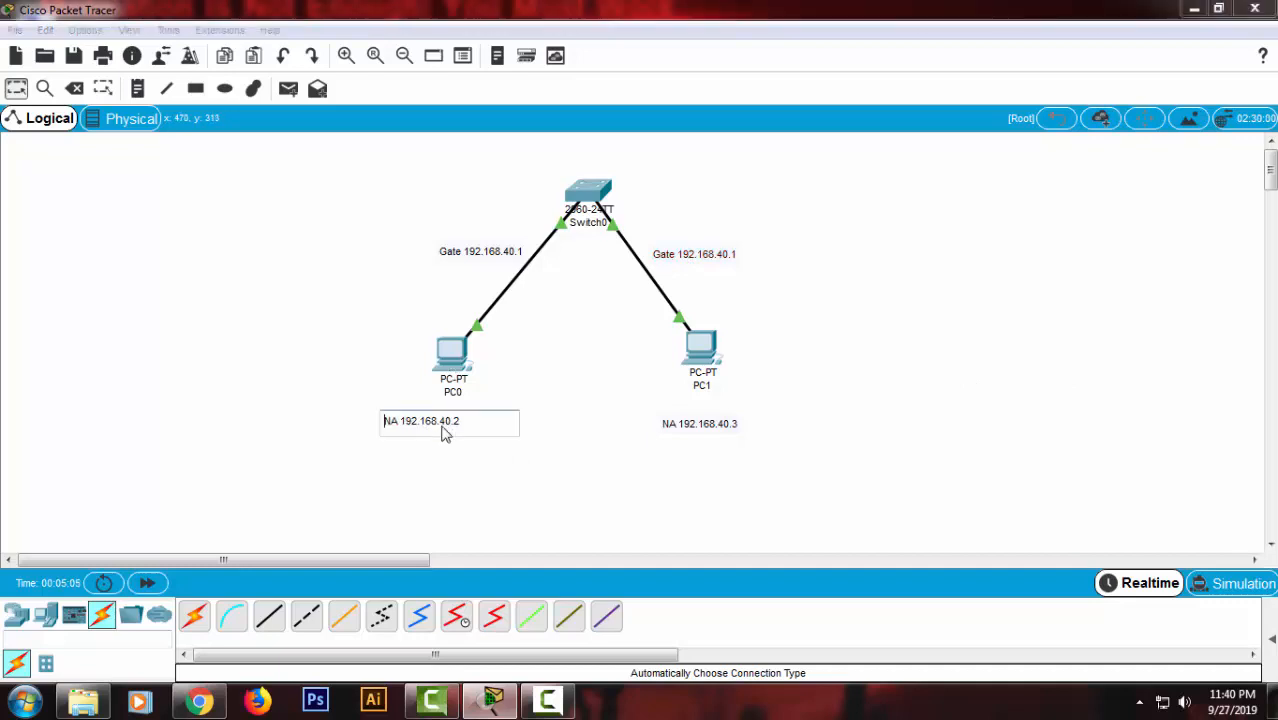
pyautogui.moveTo(455, 421); pyautogui.dragTo(404, 426)
pyautogui.hotkey('ctrl', 'c')
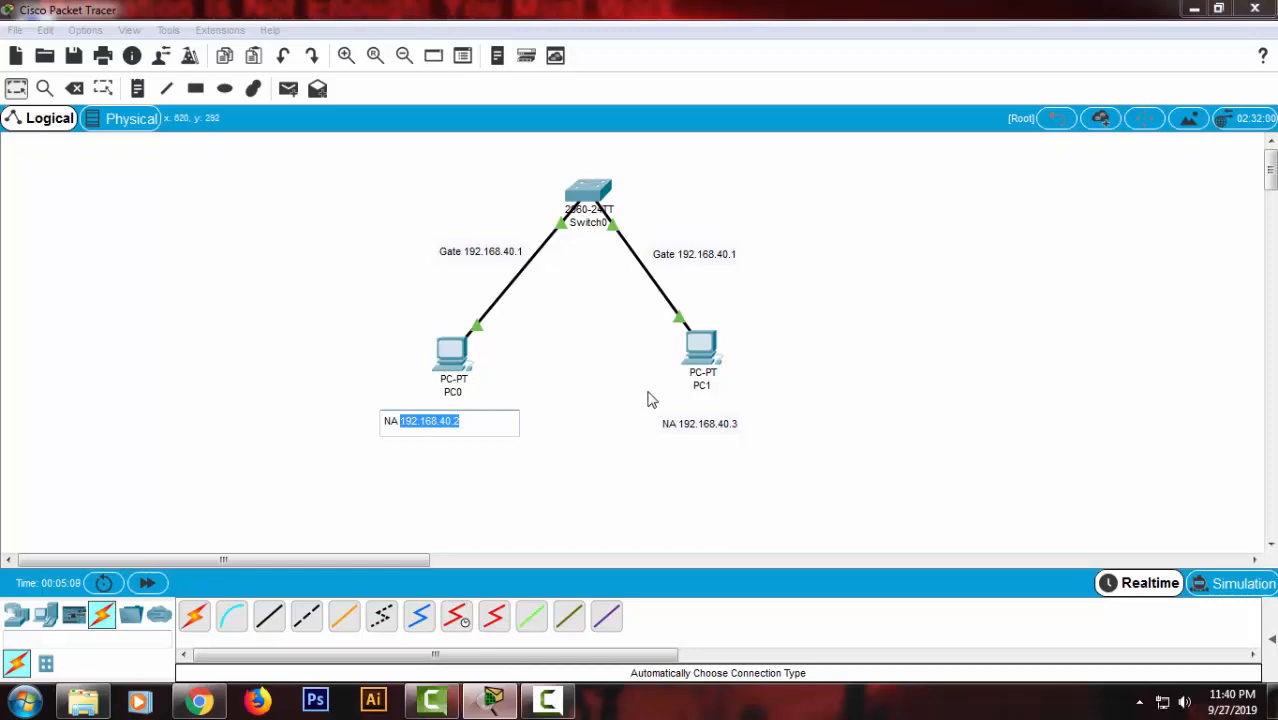
pyautogui.click(839, 350)
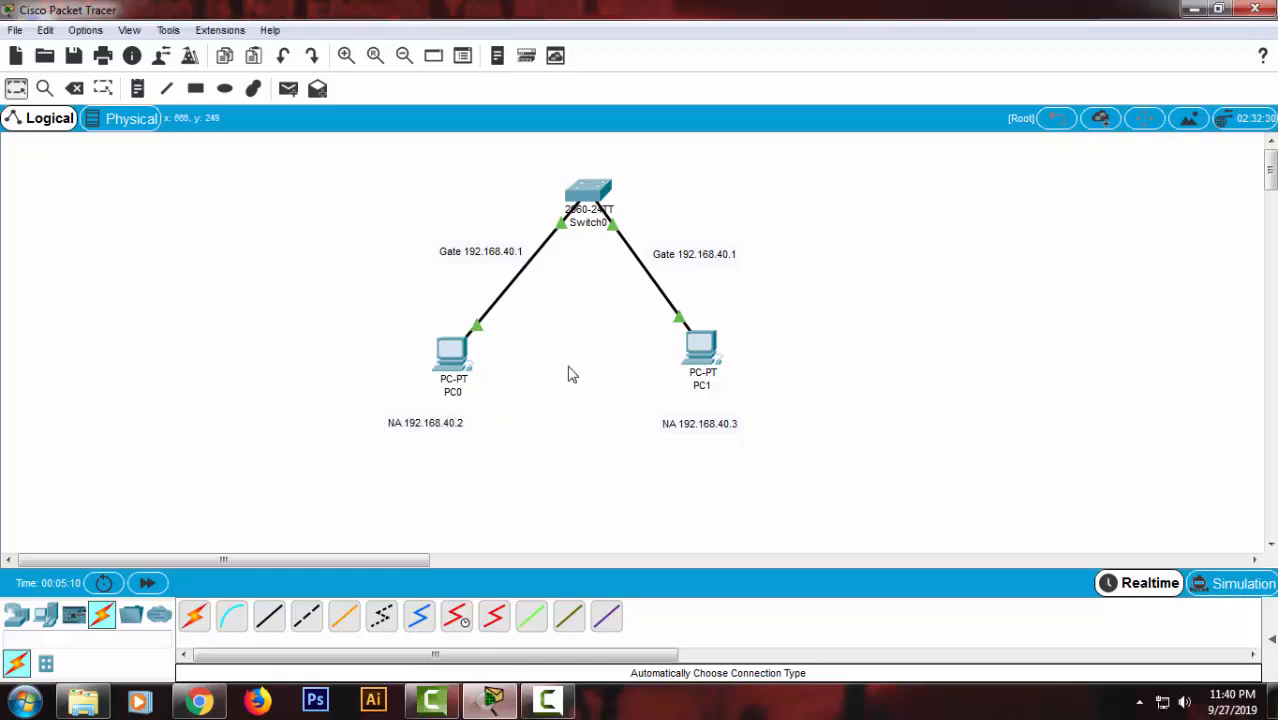
# Set PC0's static IP address to 192.168.40.2 with subnet mask 255.255.255.0 in its IP configuration
pyautogui.click(451, 358)
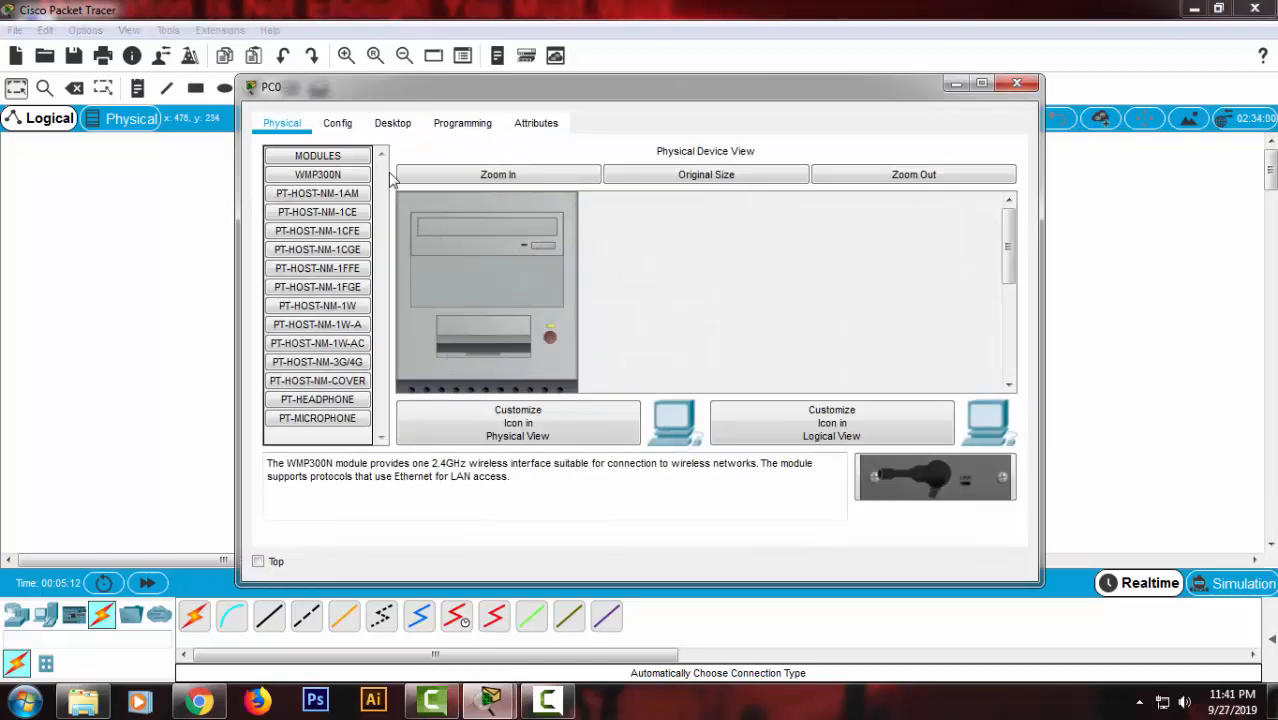
pyautogui.click(392, 123)
pyautogui.click(339, 193)
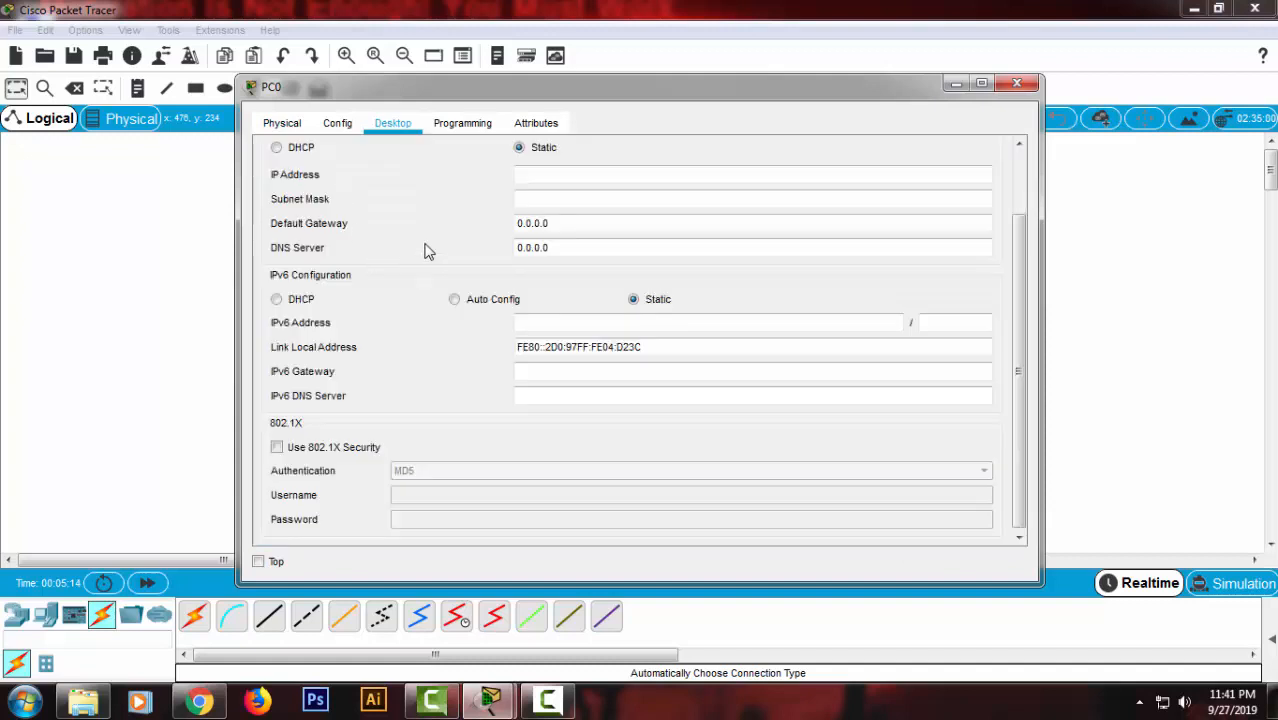
pyautogui.click(538, 178)
pyautogui.write('192.168.40.2')
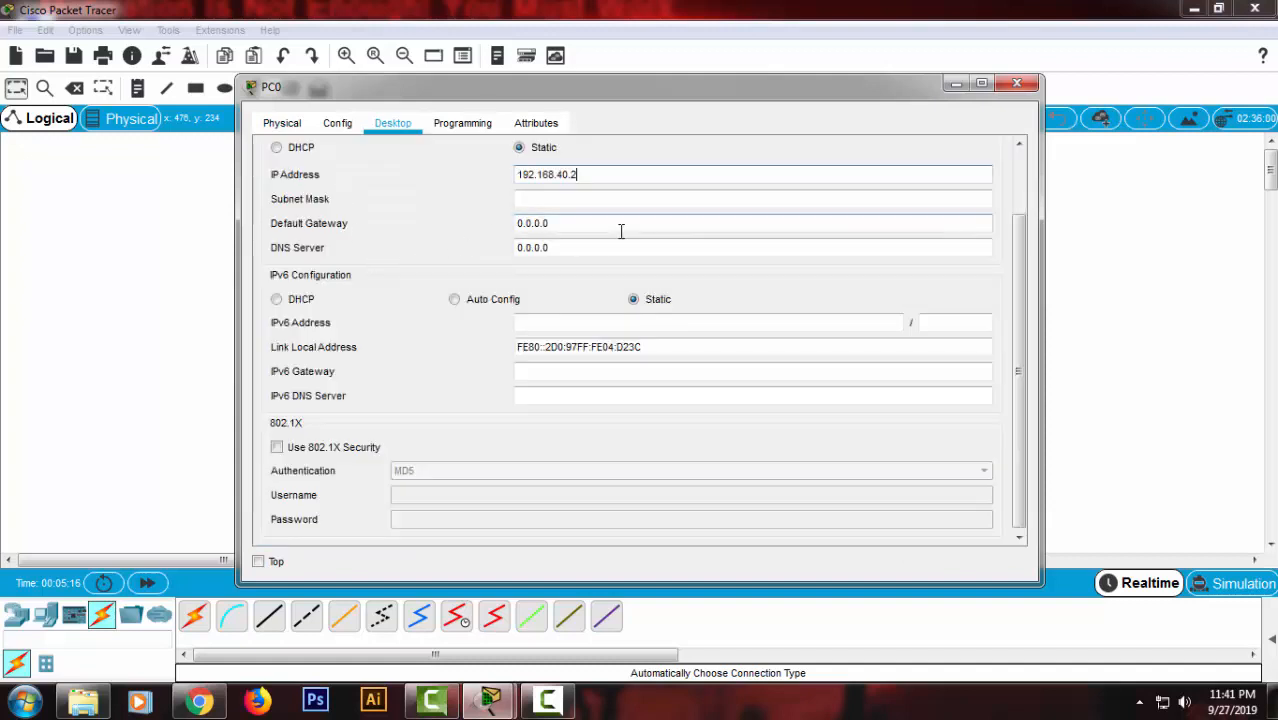
pyautogui.click(568, 199)
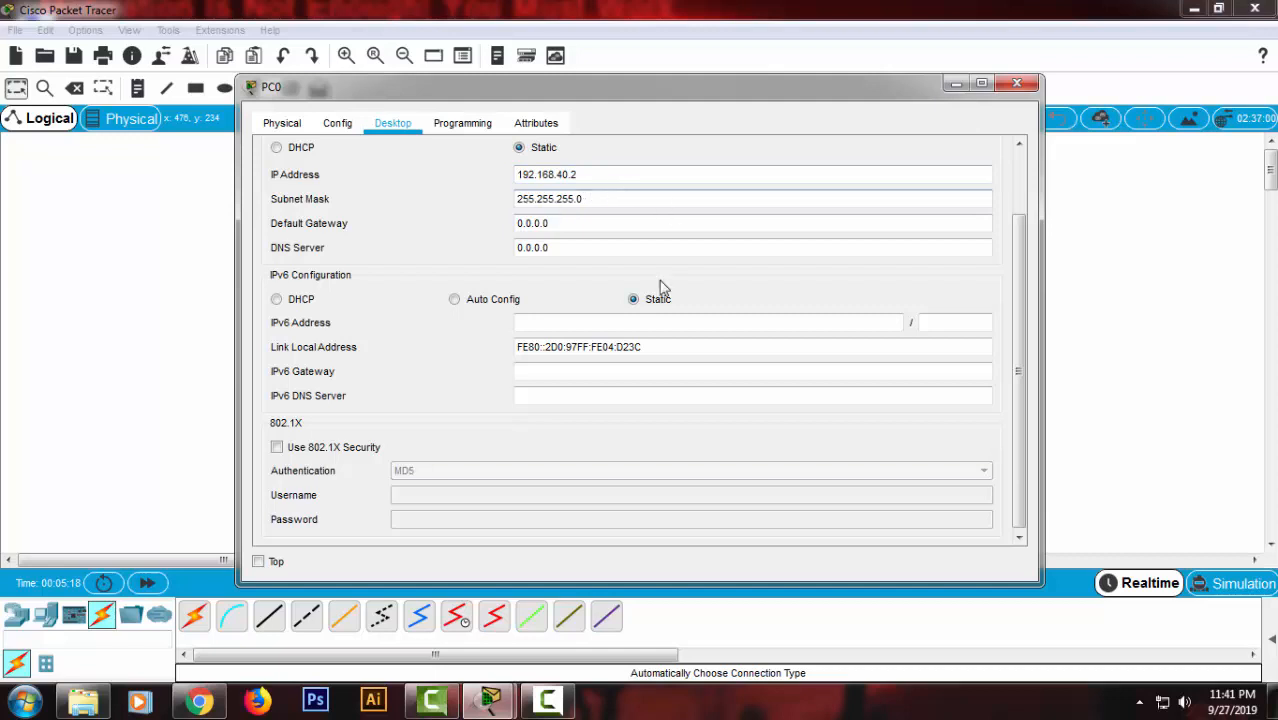
# Set PC0's default gateway to 192.168.40.1 and close its configuration window
pyautogui.click(563, 228)
pyautogui.moveTo(563, 225); pyautogui.dragTo(508, 224)
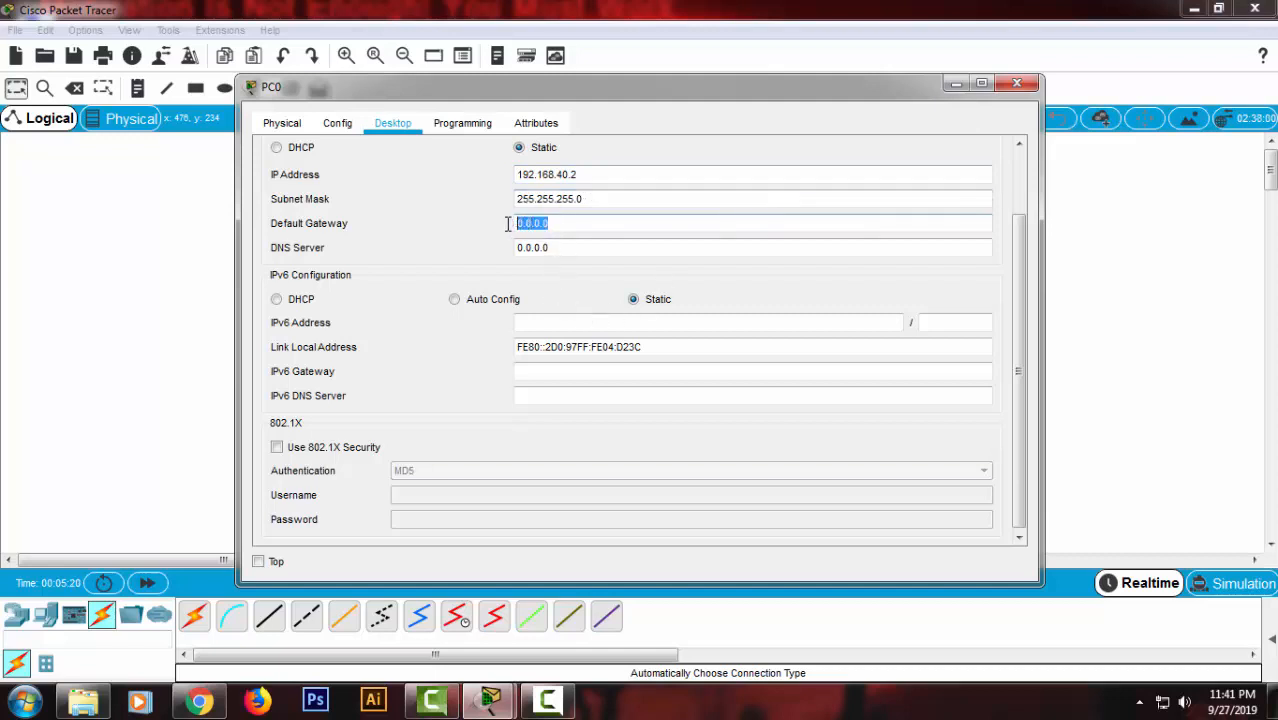
pyautogui.hotkey('ctrl', 'v')
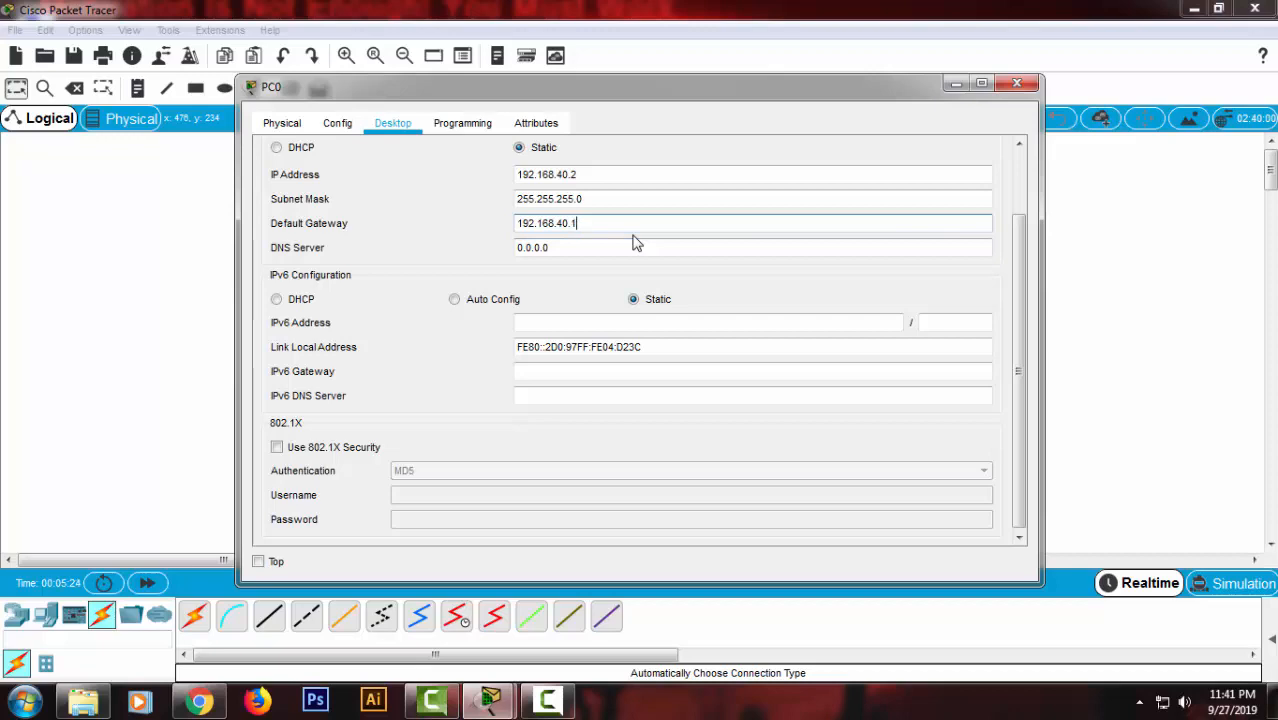
pyautogui.moveTo(693, 94); pyautogui.dragTo(762, 316)
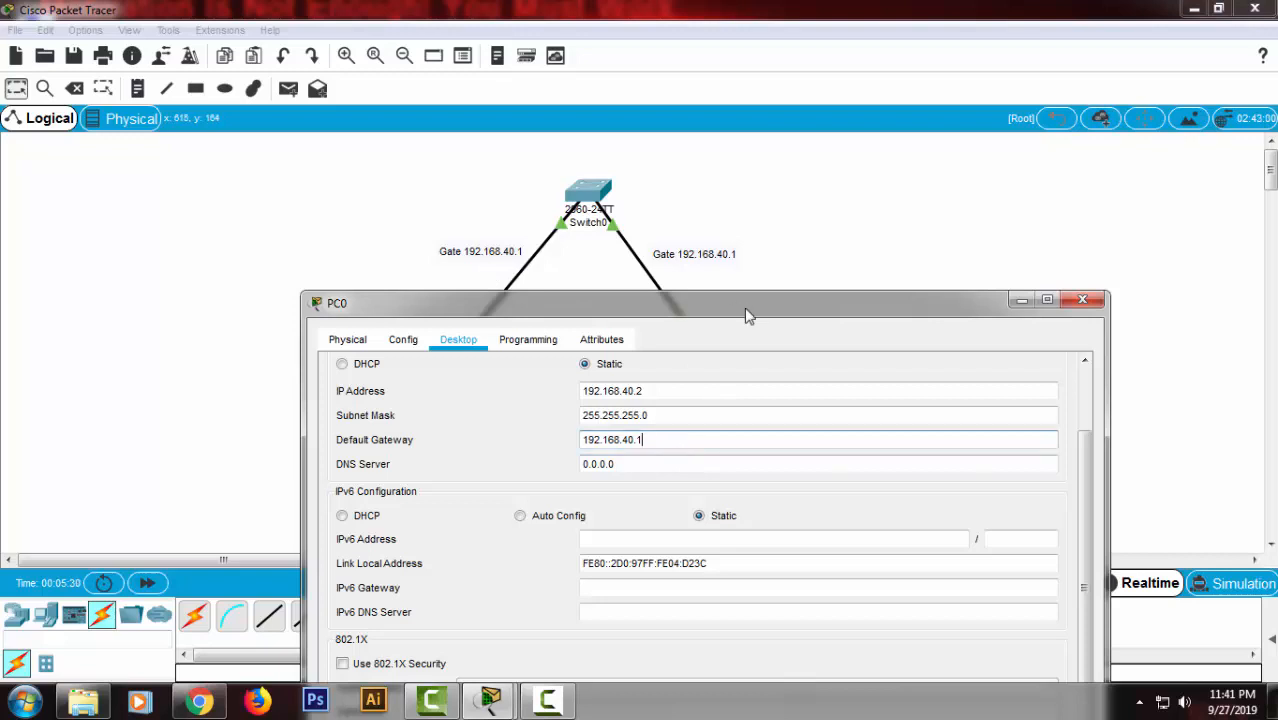
pyautogui.moveTo(746, 316); pyautogui.dragTo(775, 197)
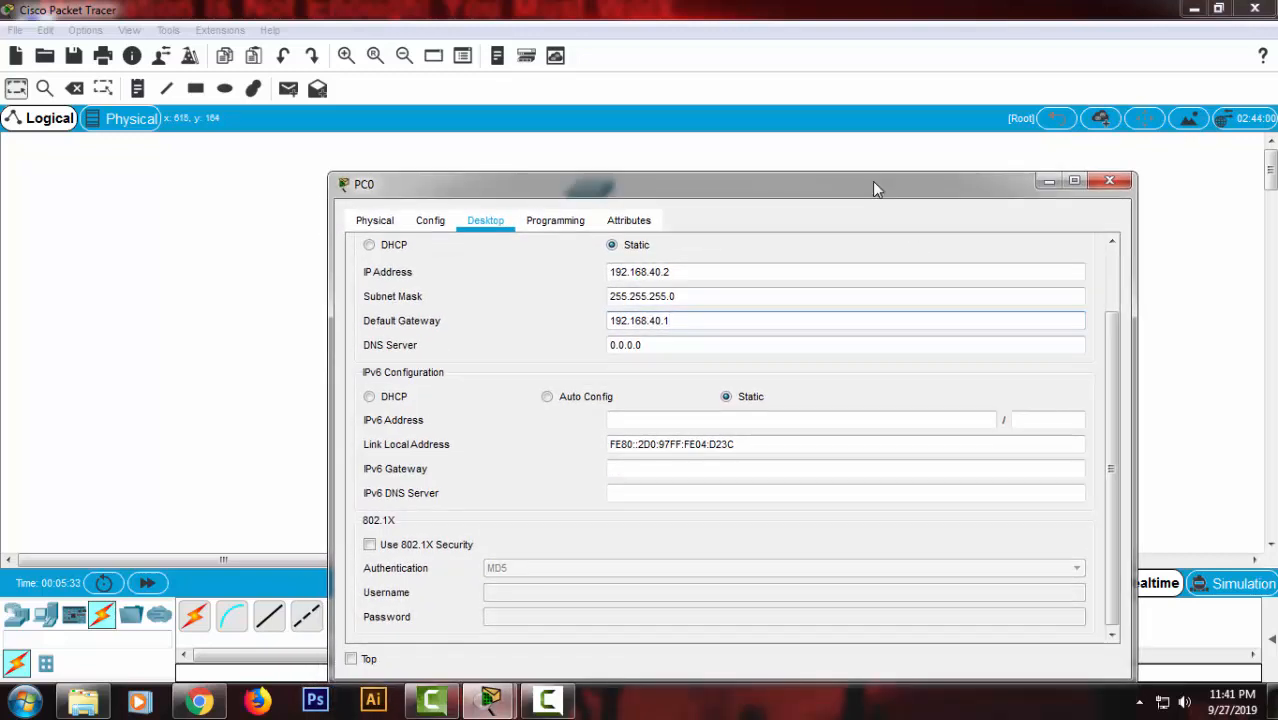
pyautogui.moveTo(872, 187); pyautogui.dragTo(797, 106)
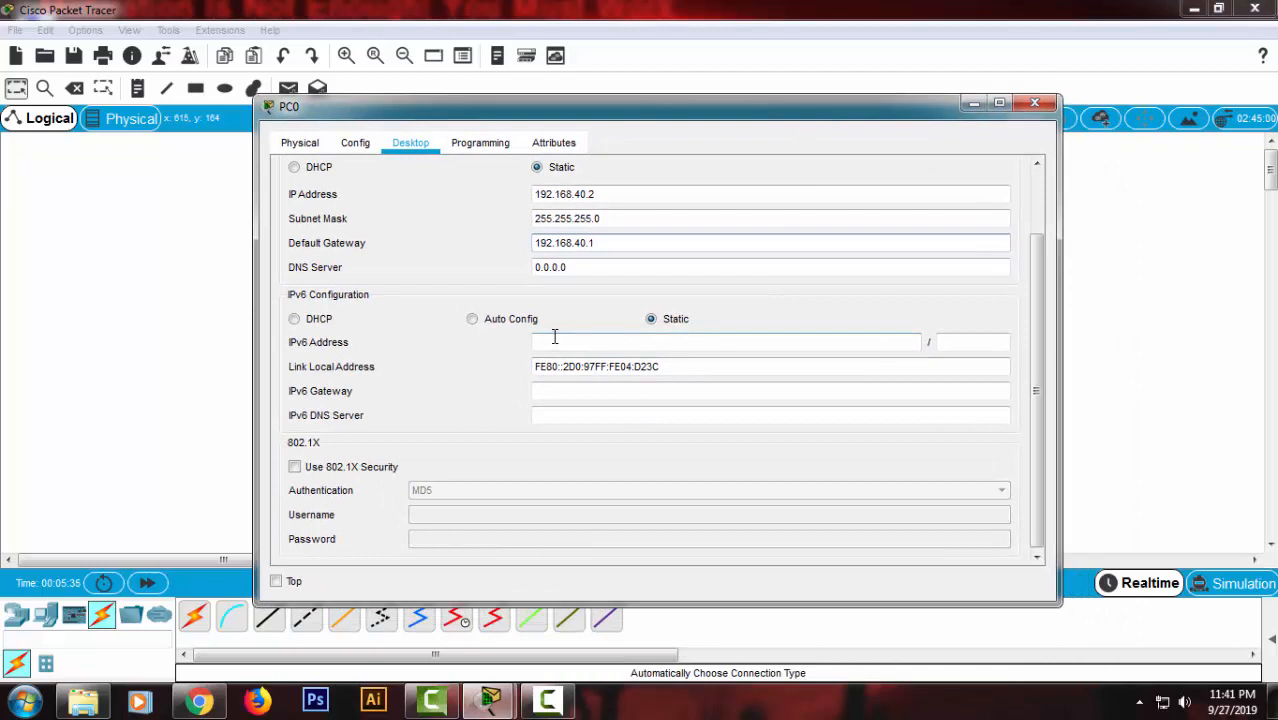
pyautogui.click(1036, 104)
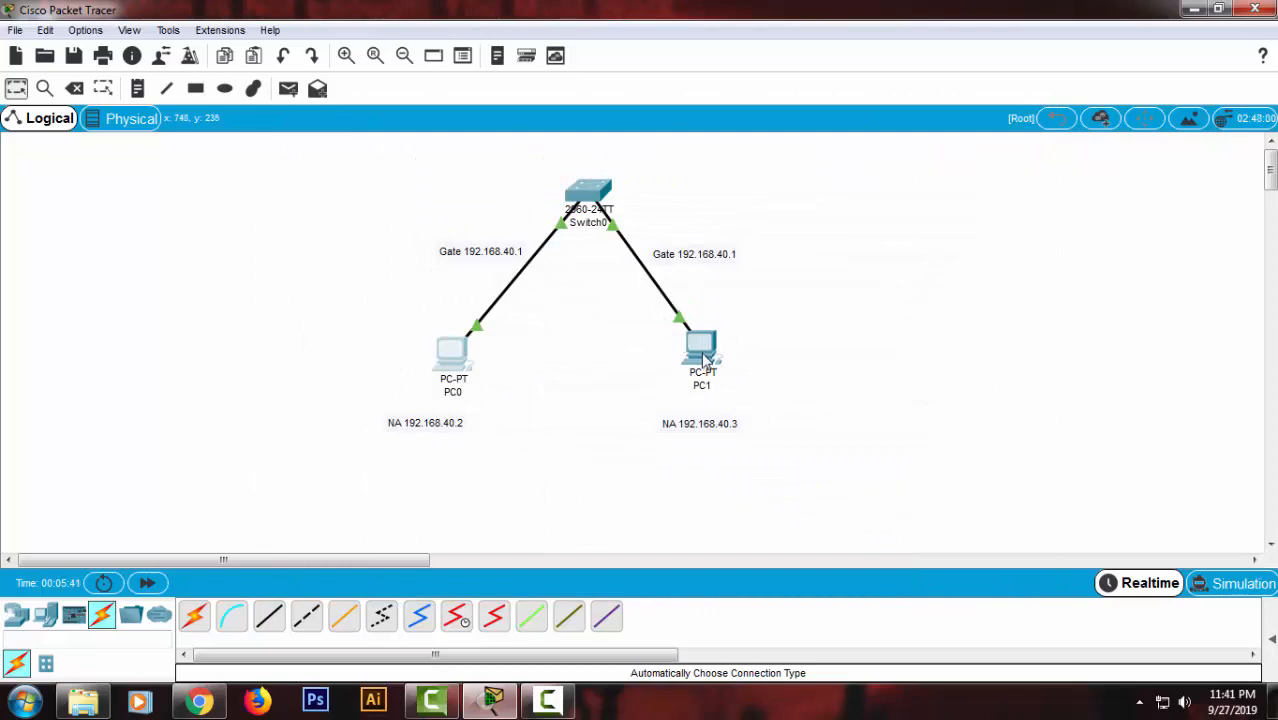
# Set PC1's static IP address to 192.168.40.3 with subnet mask 255.255.255.0 in its IP configuration
pyautogui.click(703, 352)
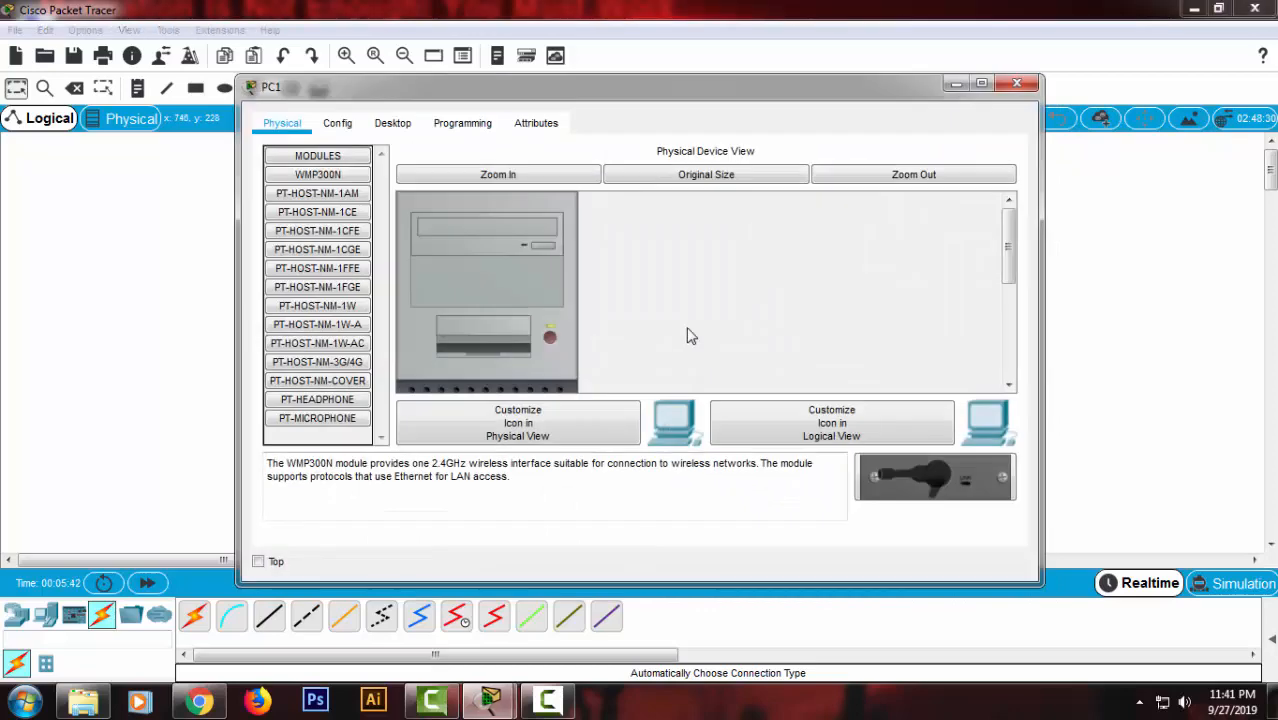
pyautogui.click(396, 123)
pyautogui.click(354, 182)
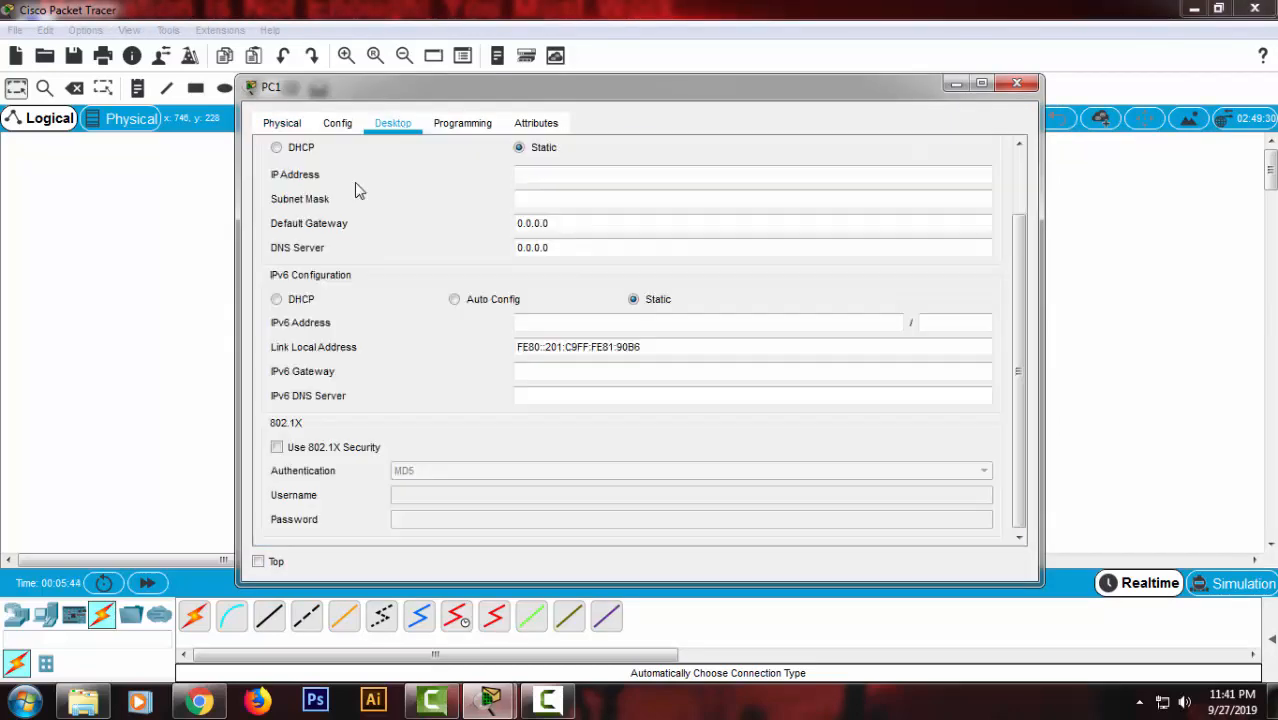
pyautogui.click(575, 173)
pyautogui.write('192.168.40.2')
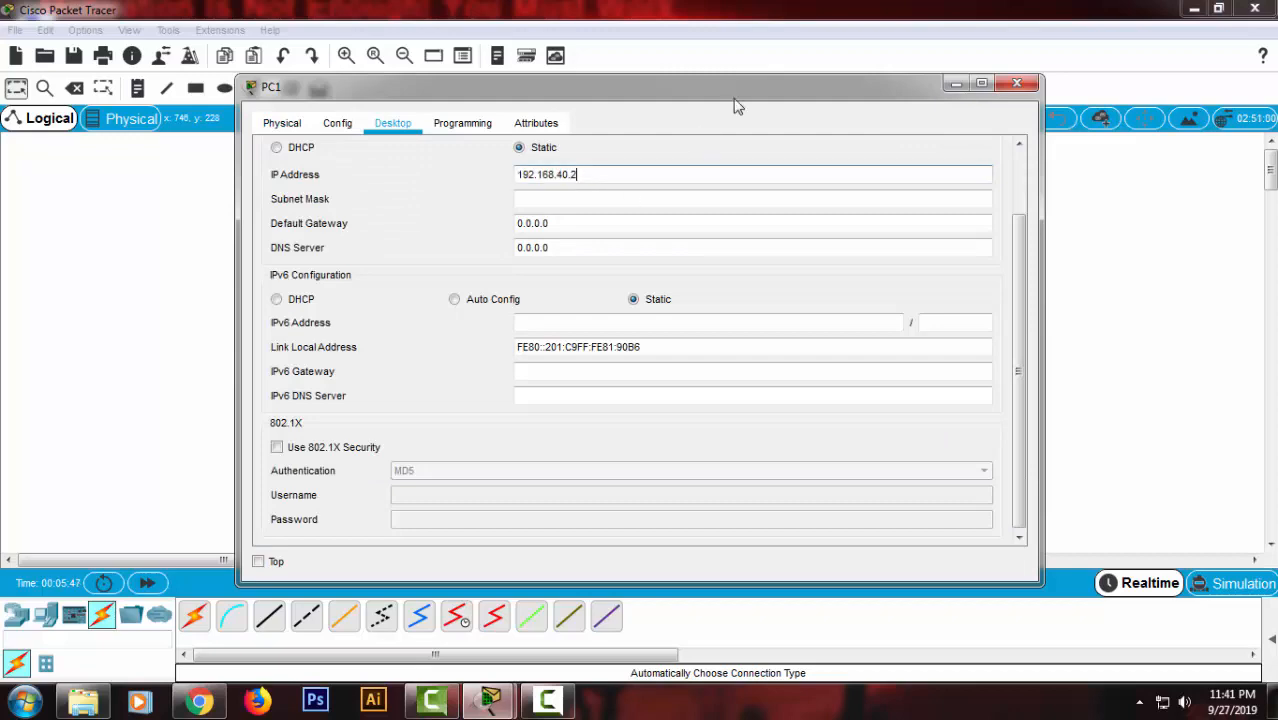
pyautogui.moveTo(705, 82); pyautogui.dragTo(341, 114)
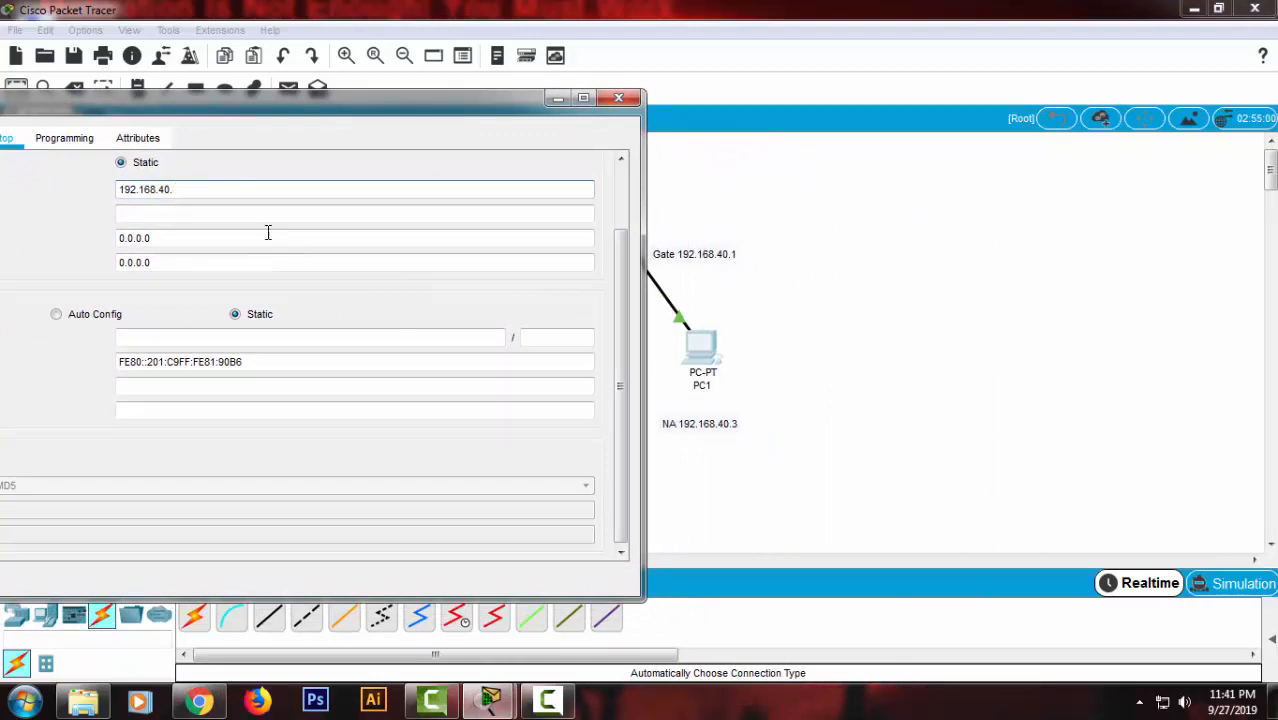
pyautogui.write('3')
pyautogui.click(210, 213)
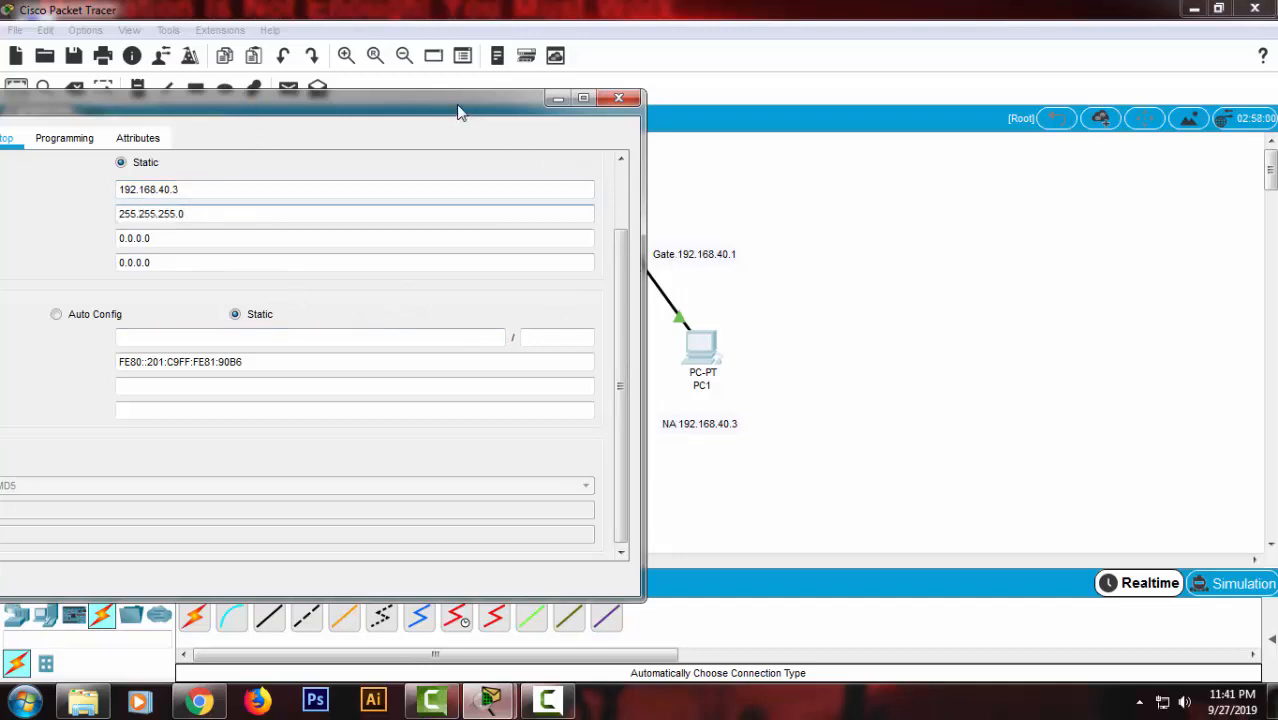
# Set PC1's default gateway to 192.168.40.1 and close its configuration window
pyautogui.moveTo(458, 108); pyautogui.dragTo(983, 108)
pyautogui.moveTo(725, 237); pyautogui.dragTo(659, 235)
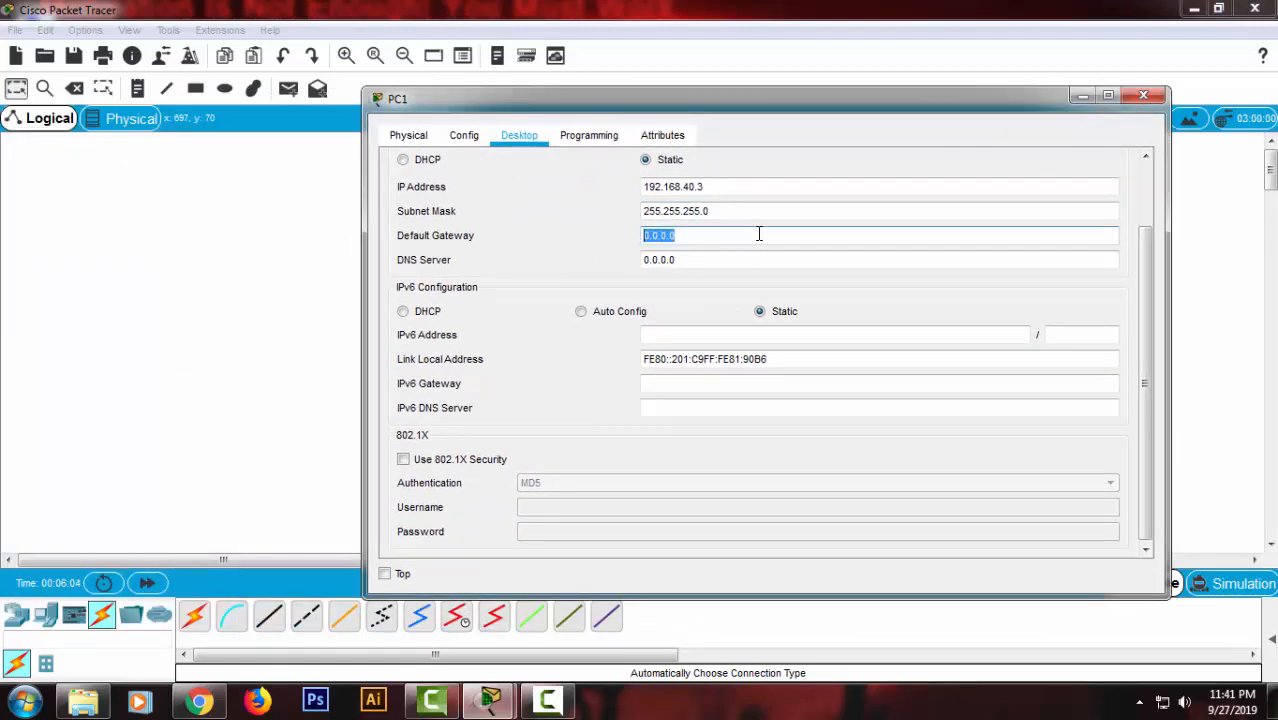
pyautogui.write('192.168.40.2')
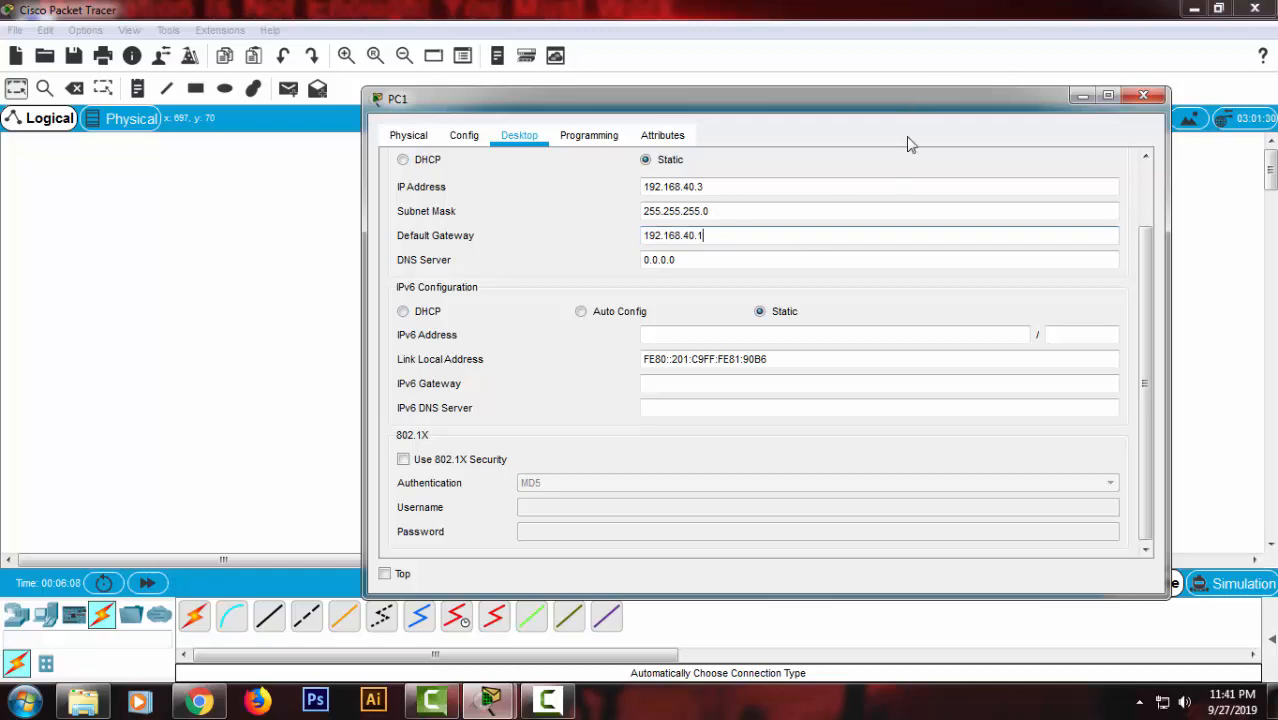
pyautogui.moveTo(912, 95); pyautogui.dragTo(785, 88)
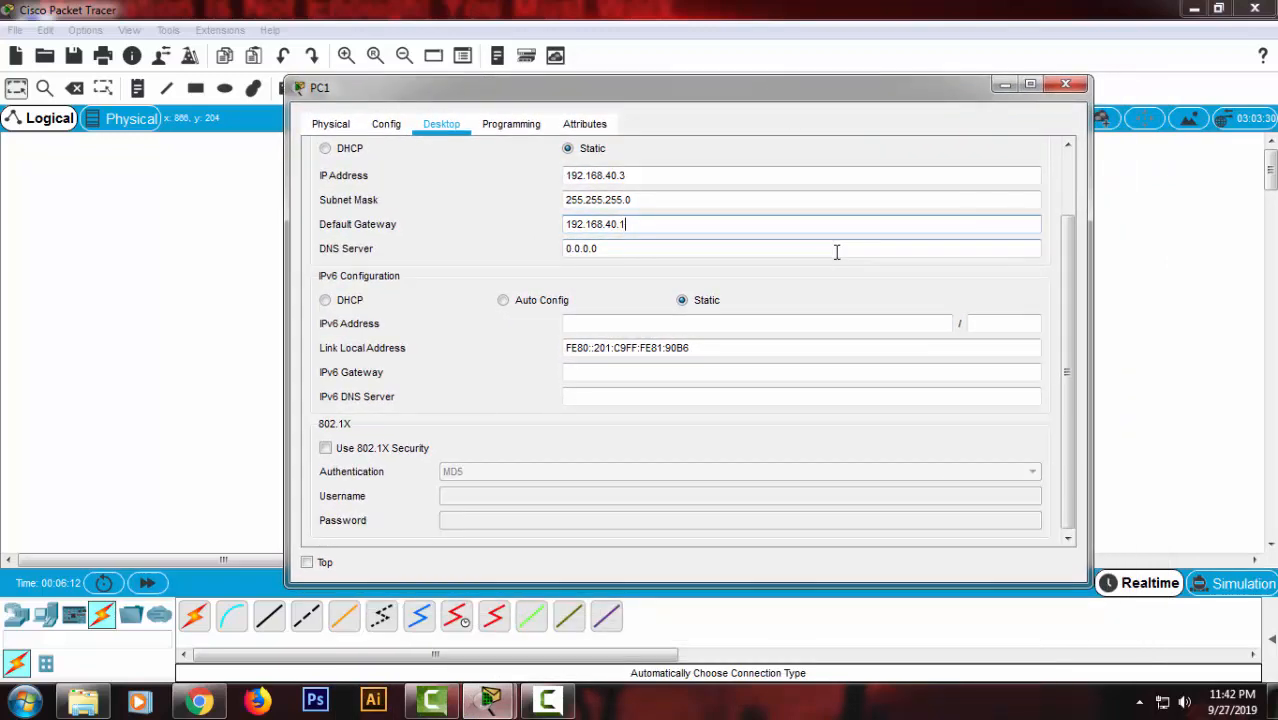
pyautogui.click(1066, 85)
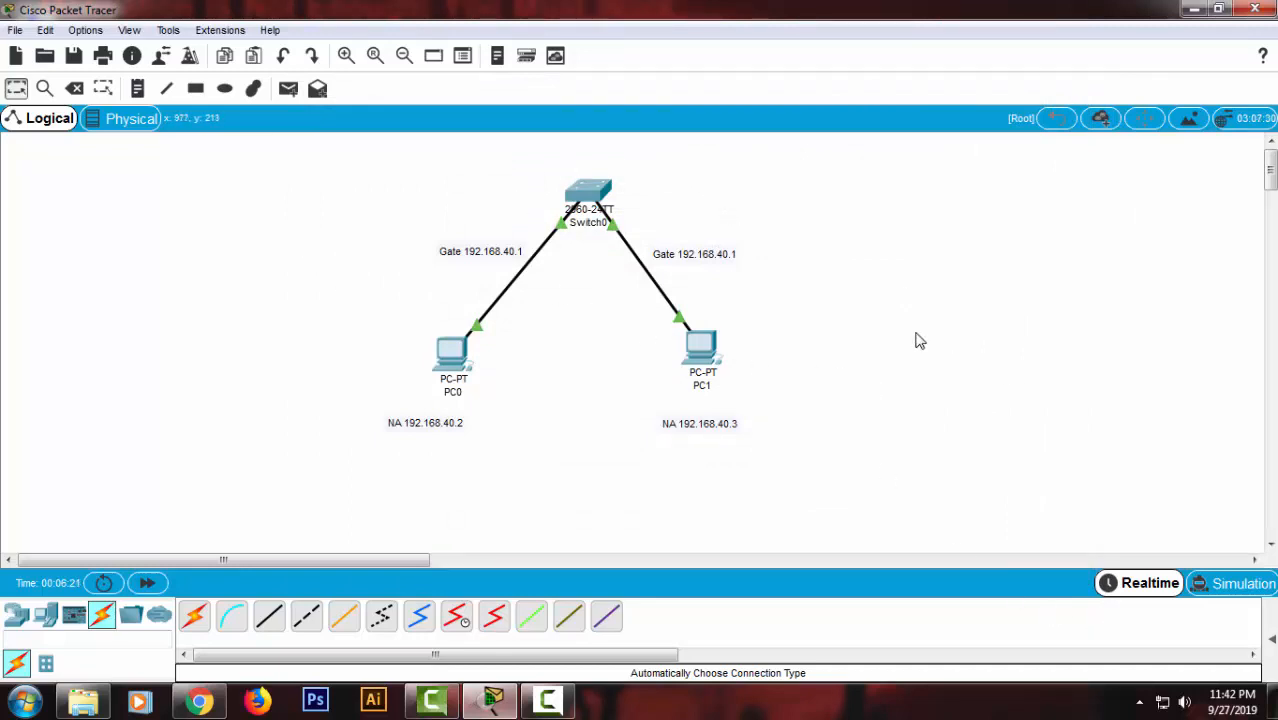
# Show the PDU list and send a simple PDU from PC0 to PC1
pyautogui.click(1270, 640)
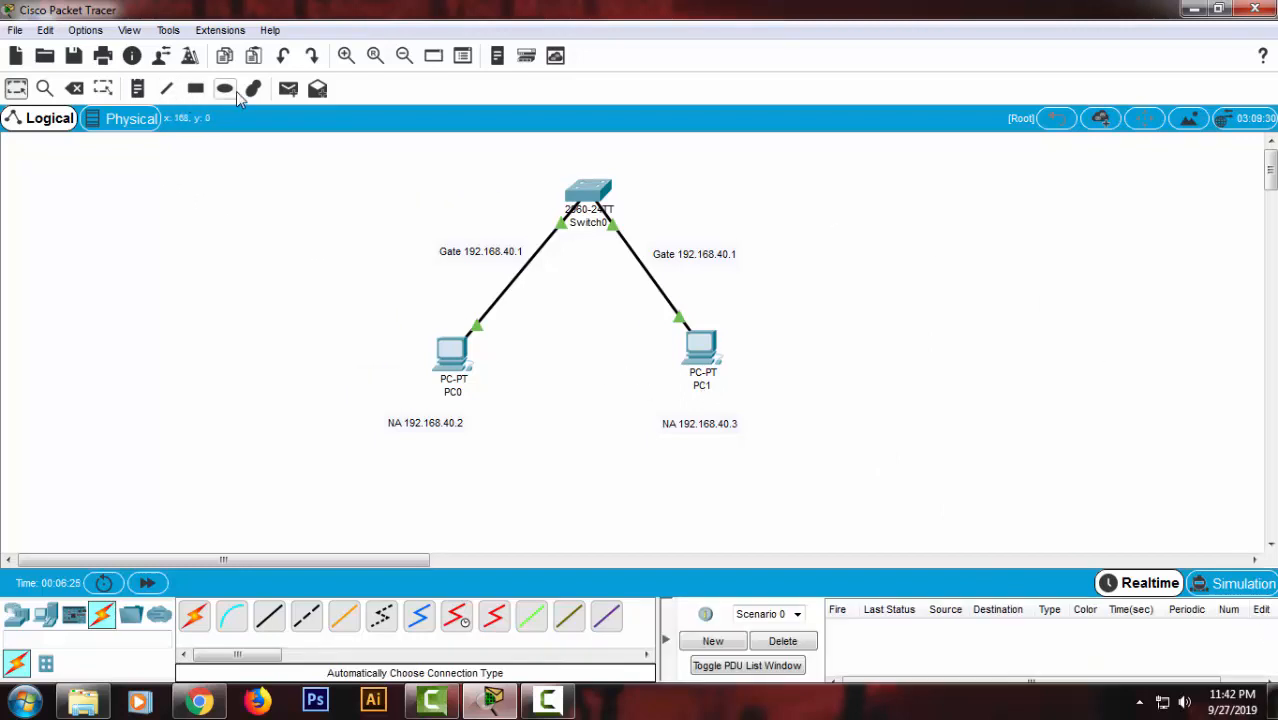
pyautogui.click(288, 90)
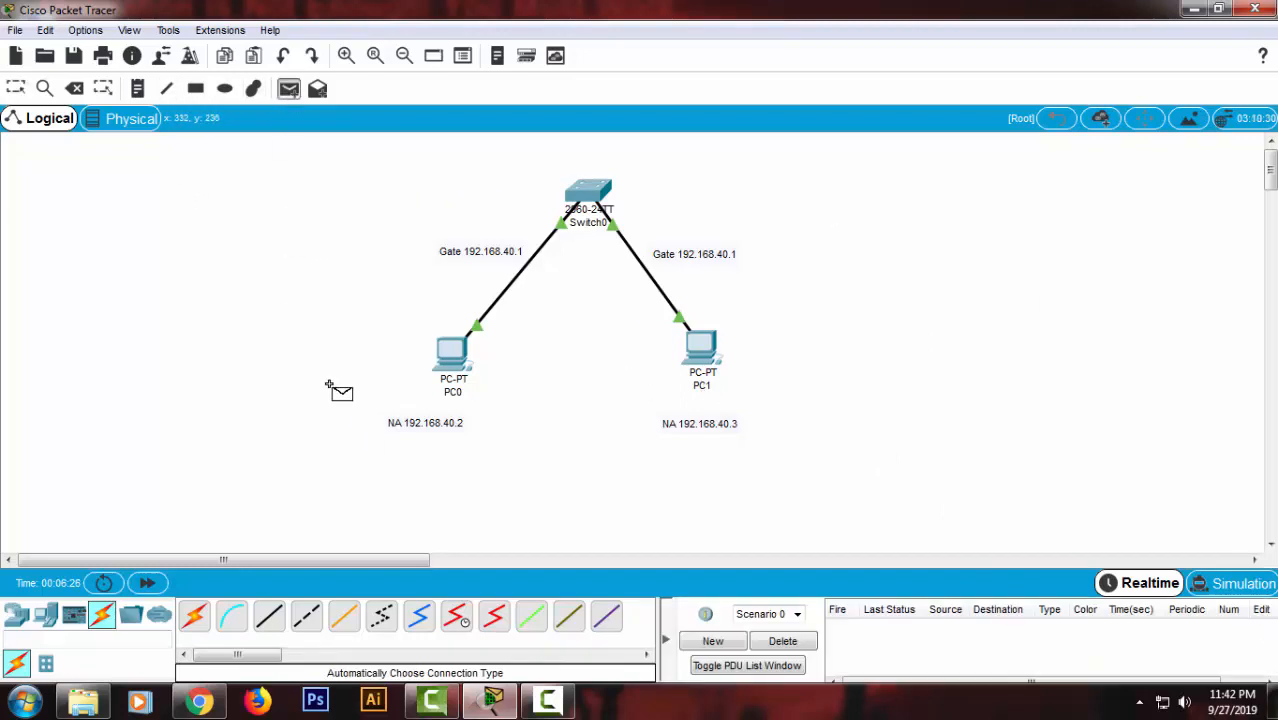
pyautogui.click(447, 358)
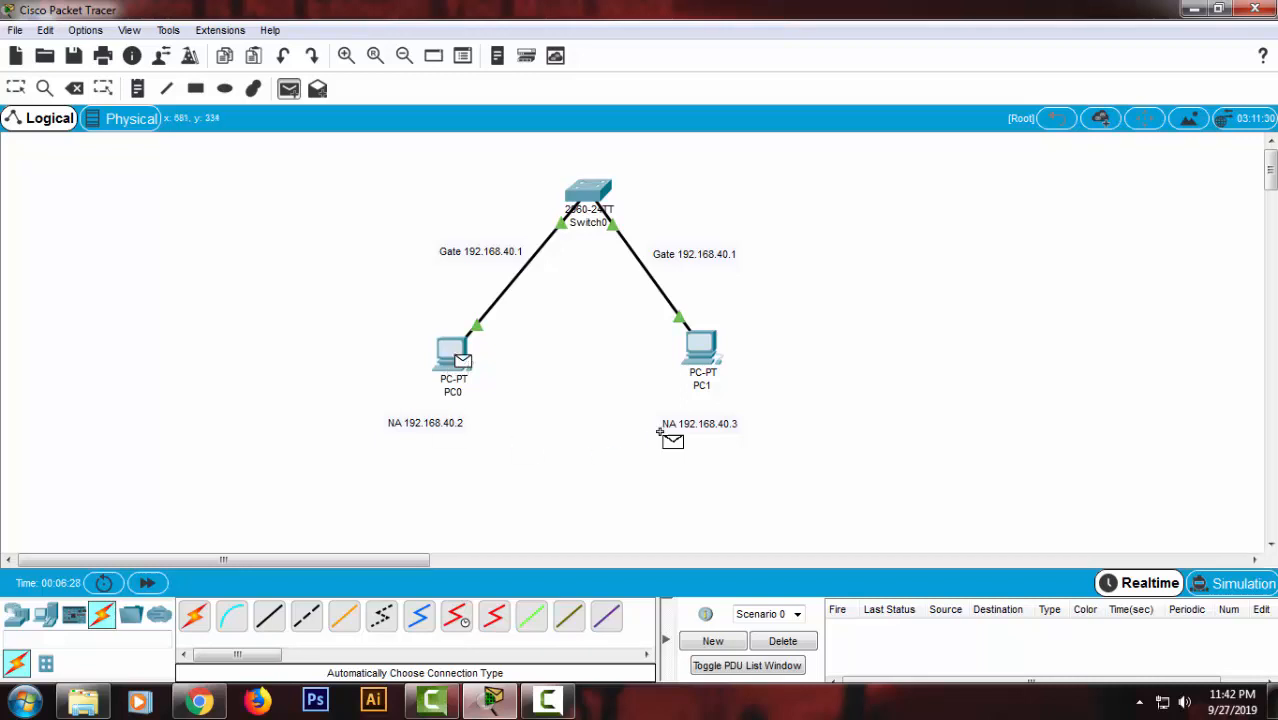
pyautogui.click(698, 352)
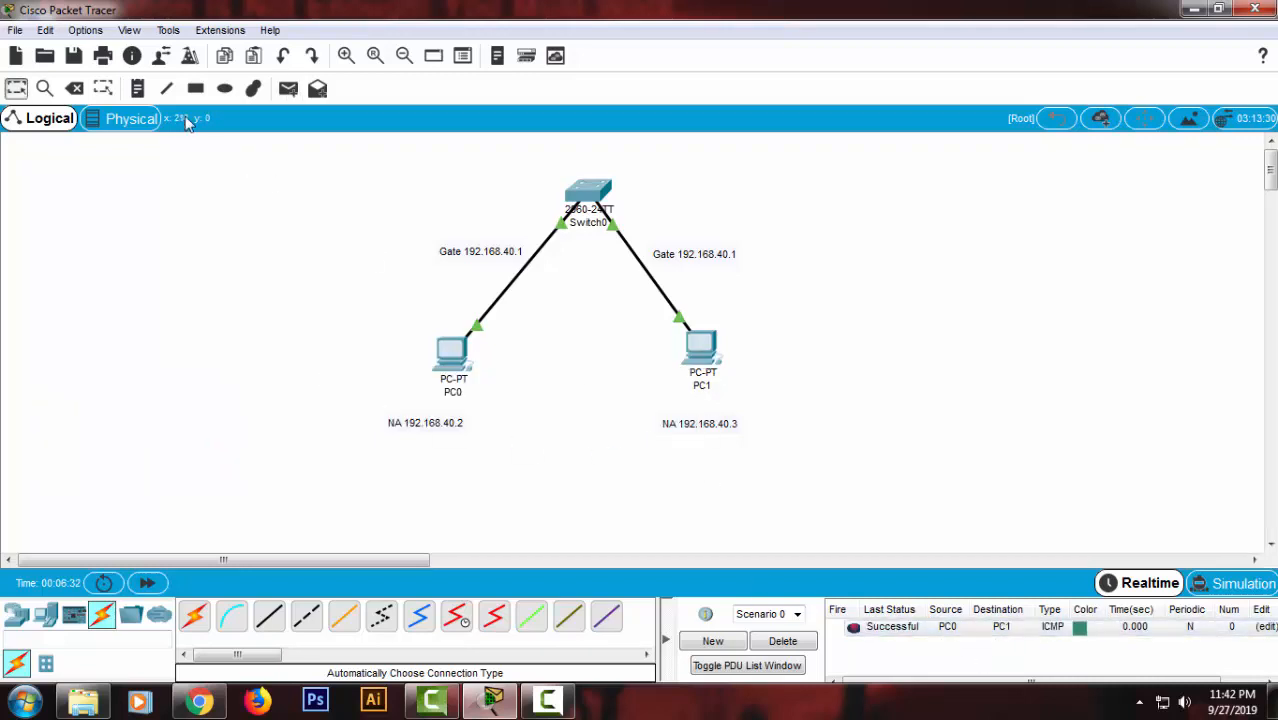
# Send a simple PDU from PC1 back to PC0
pyautogui.click(288, 90)
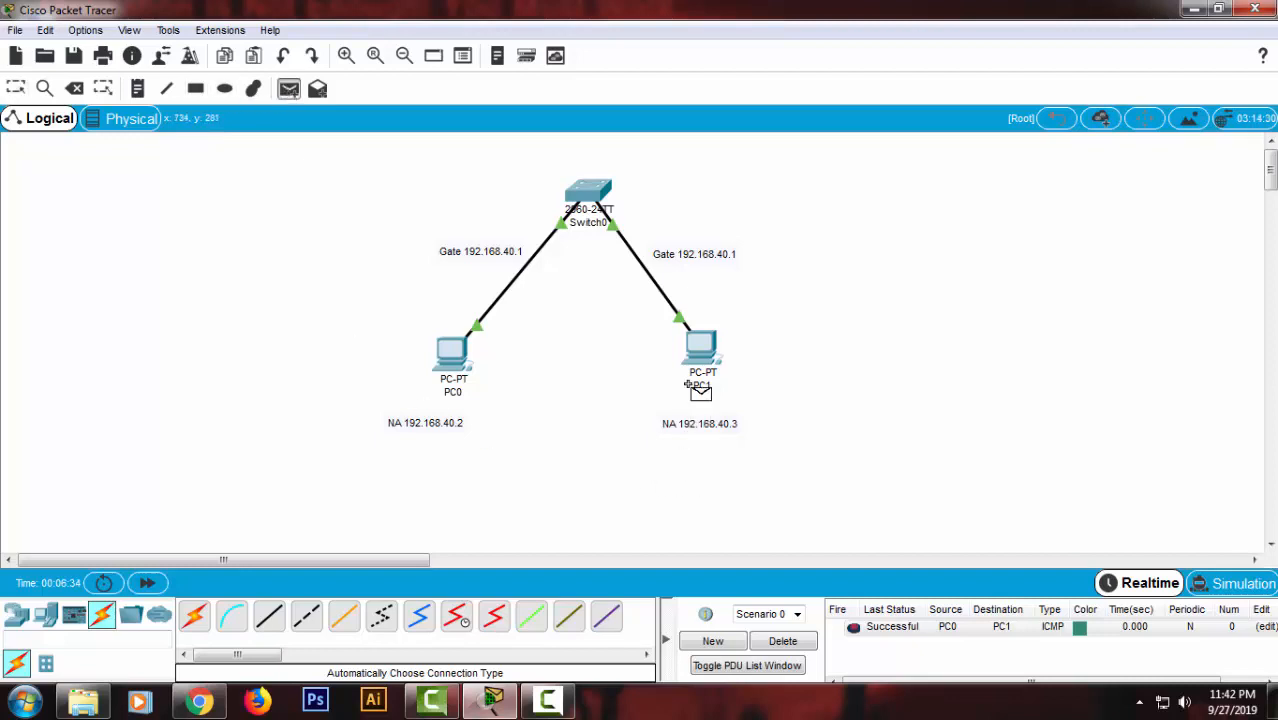
pyautogui.click(697, 354)
pyautogui.click(452, 352)
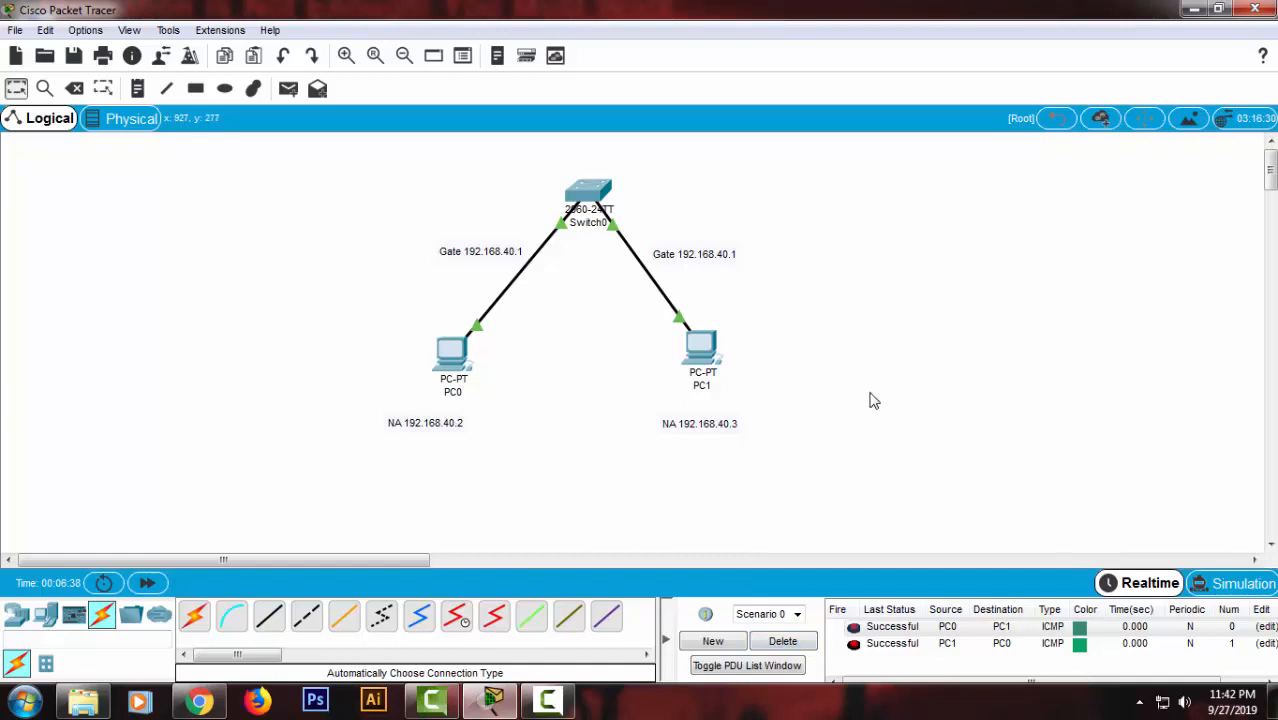
# Play both PDU exchanges in Simulation mode, and return to Realtime mode with the PDU list hidden
pyautogui.click(1227, 592)
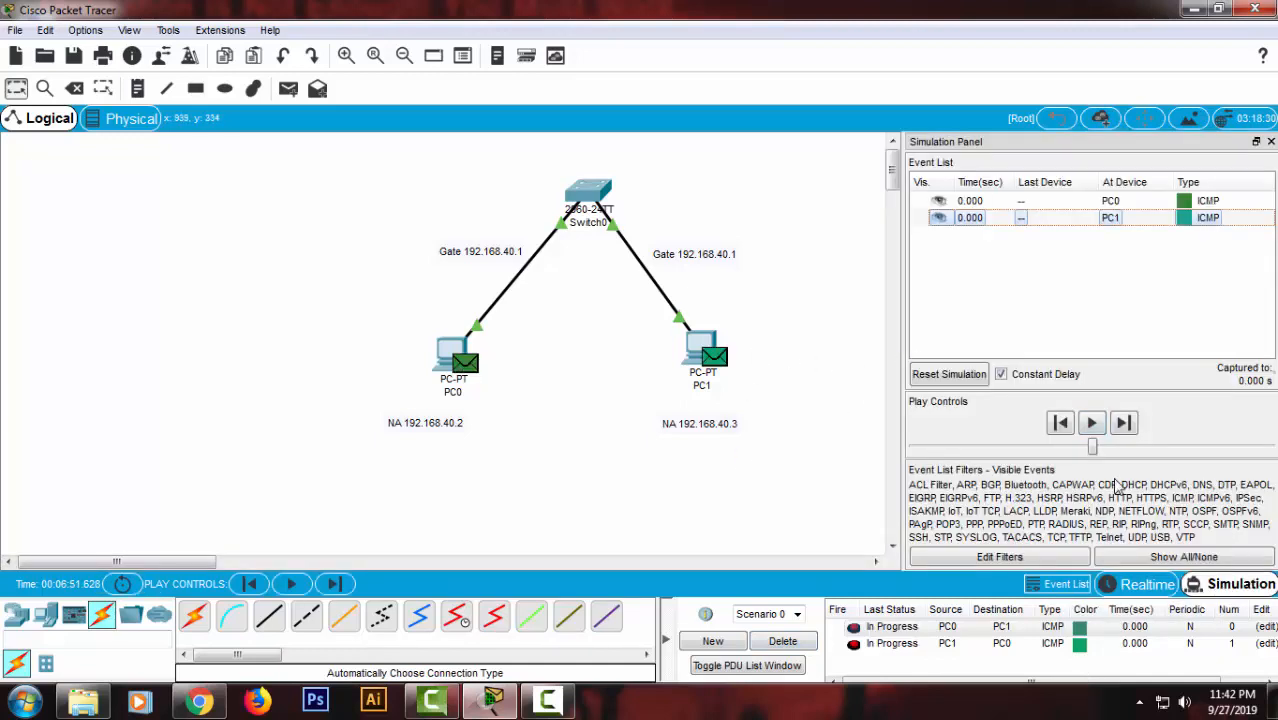
pyautogui.click(1092, 423)
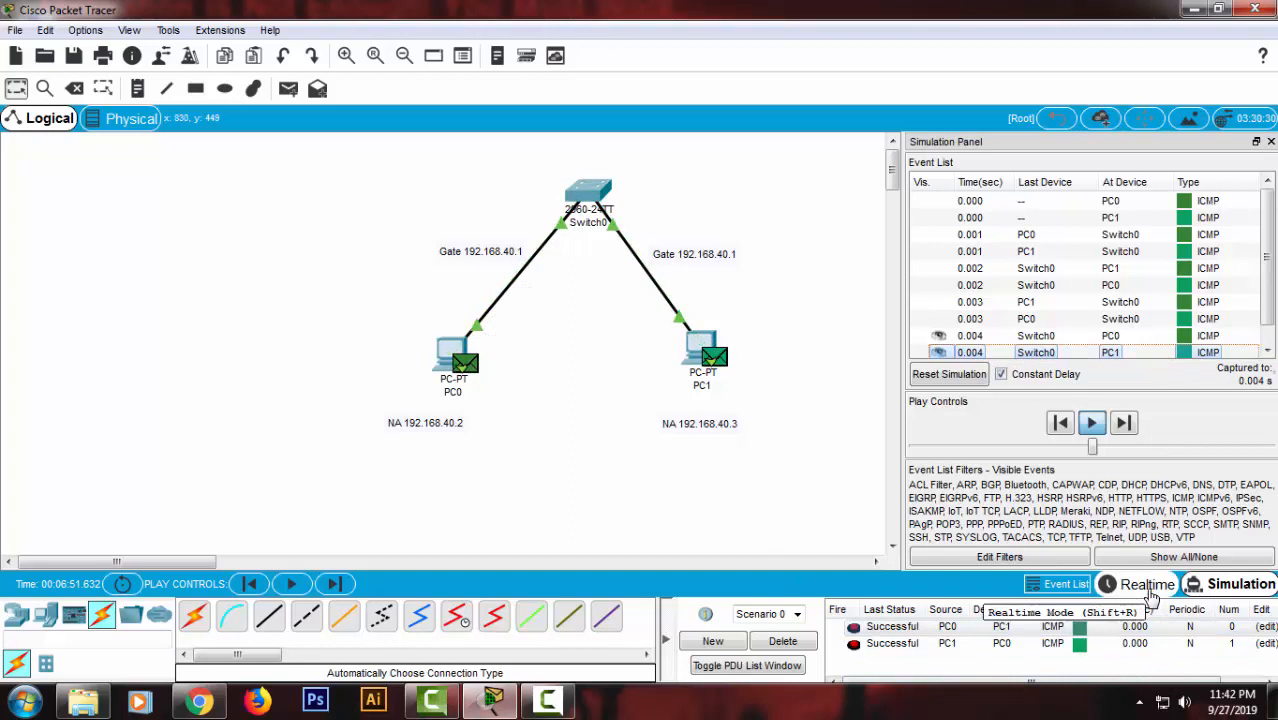
pyautogui.click(1148, 585)
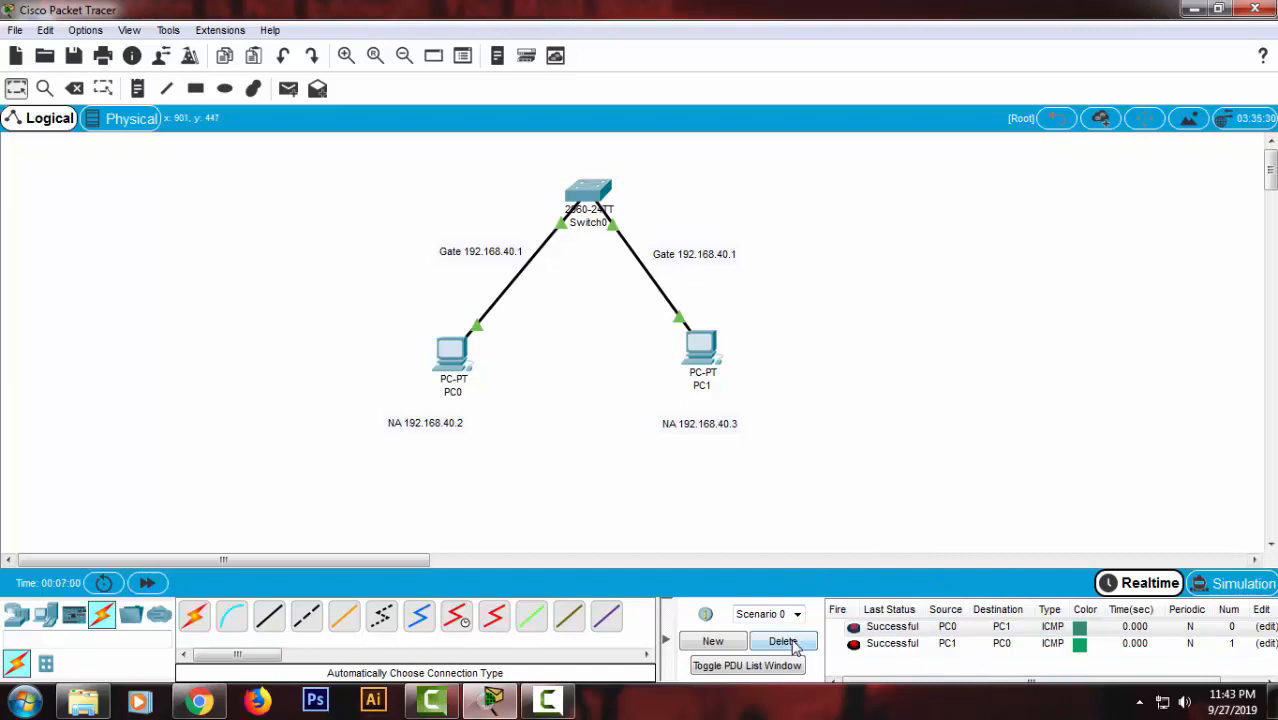
pyautogui.click(665, 641)
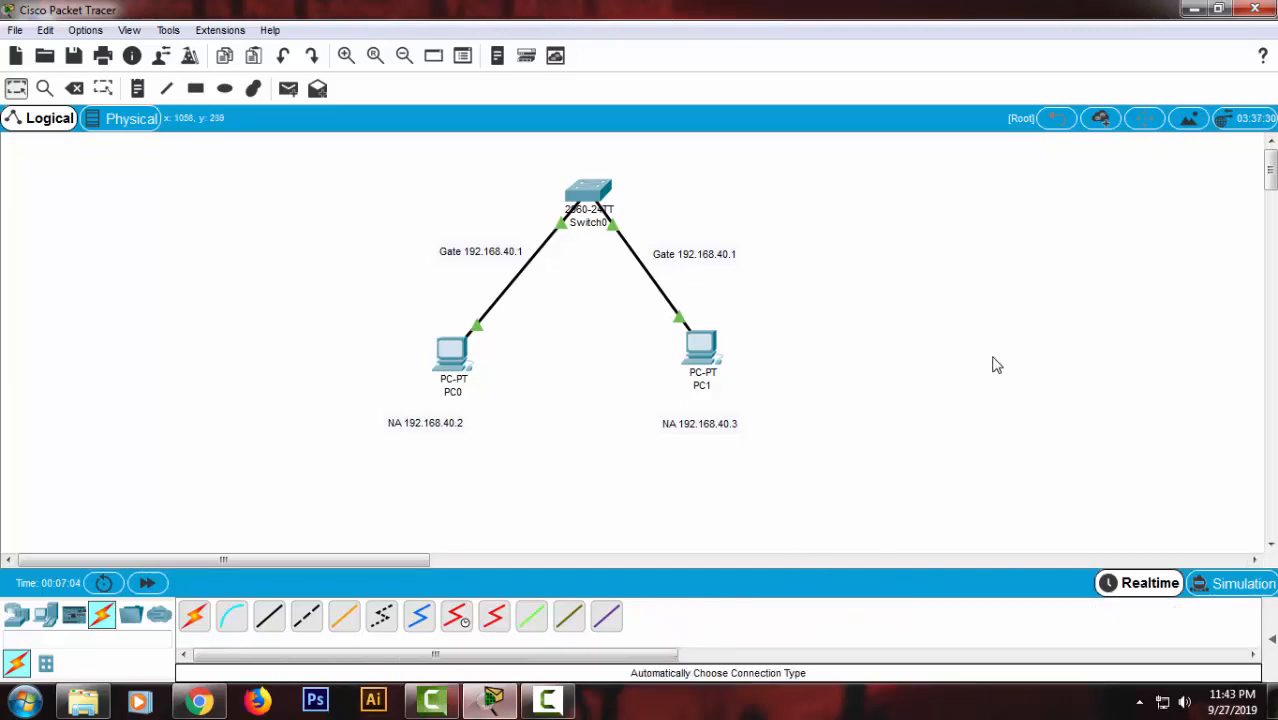